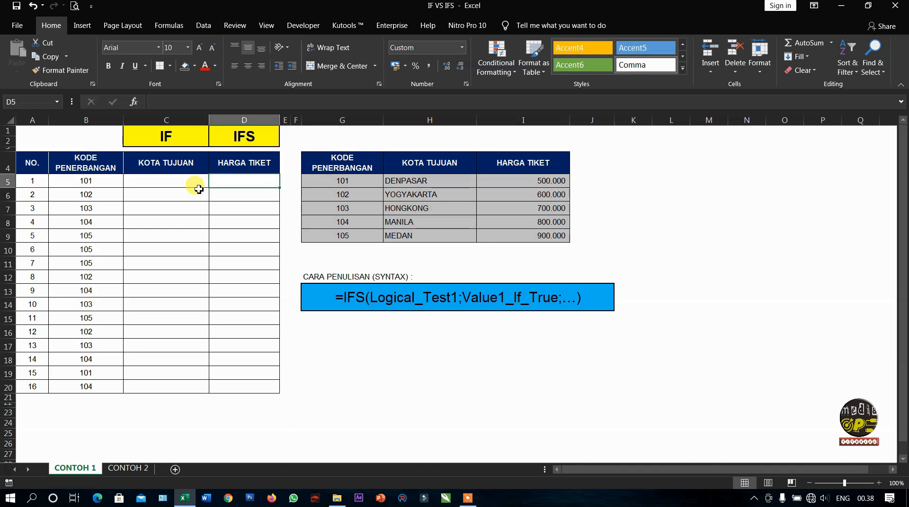
# - Start an IF formula in C5 that returns "DENPASAR" when B5=101, leaving its value-if-false argument open
pyautogui.click(188, 180)
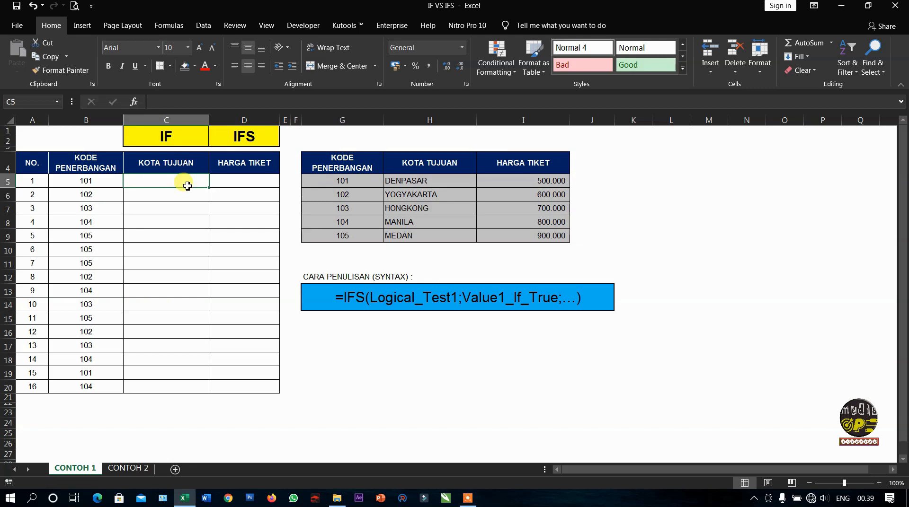
pyautogui.write('=i')
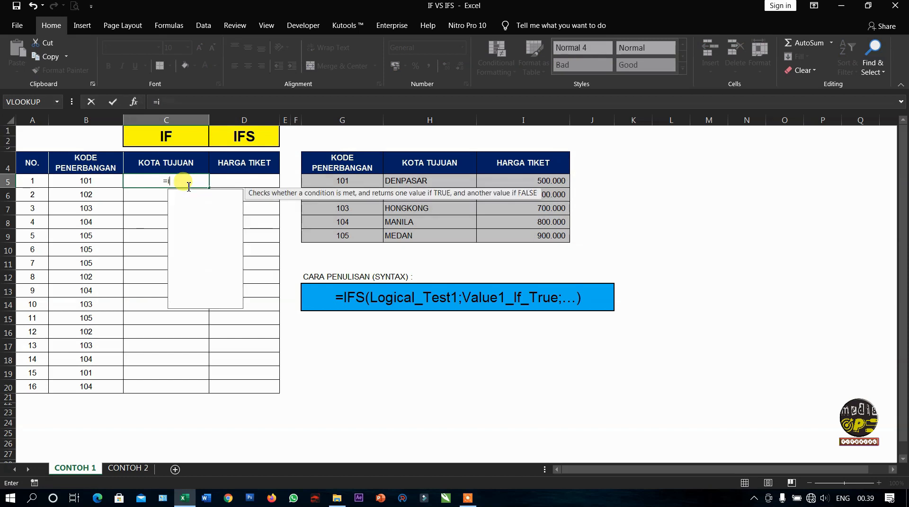
pyautogui.write('f(')
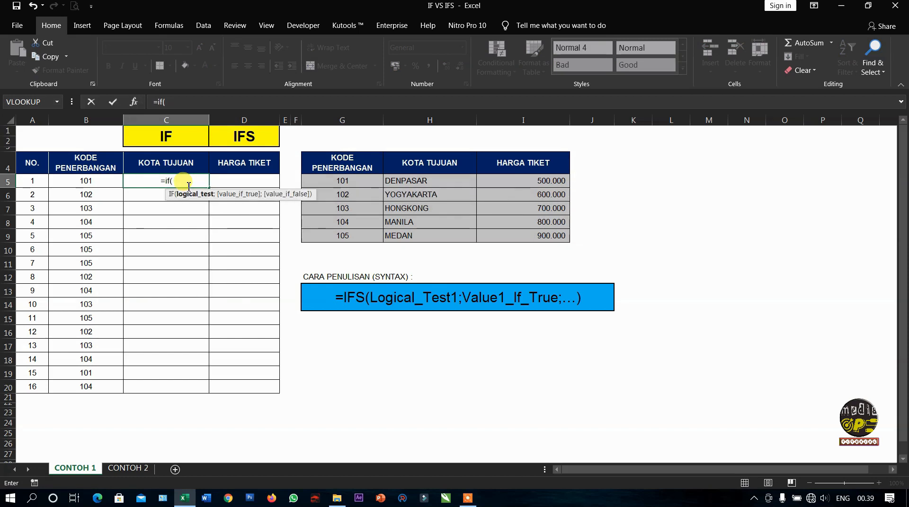
pyautogui.click(104, 179)
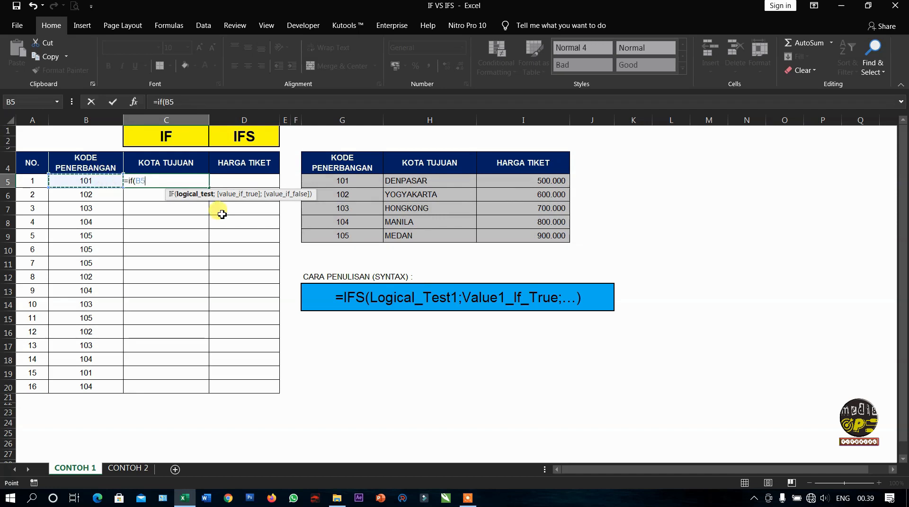
pyautogui.write('=')
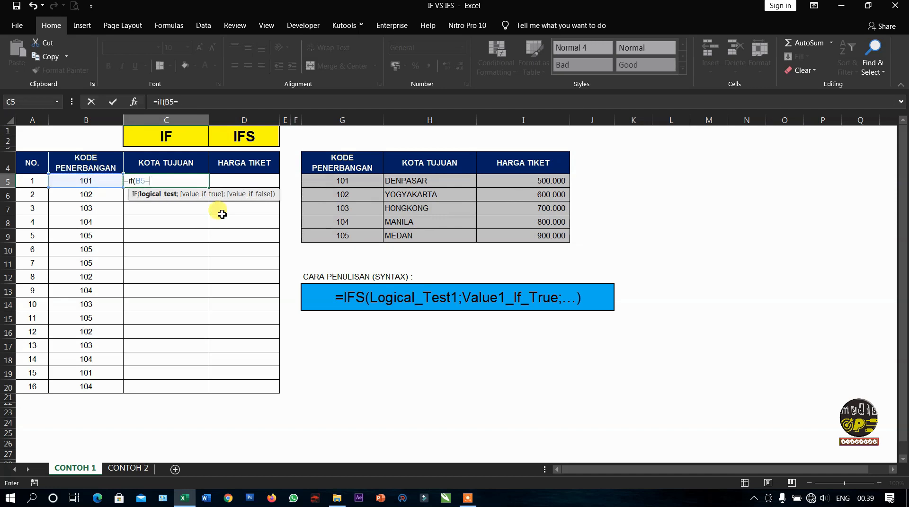
pyautogui.write('101;')
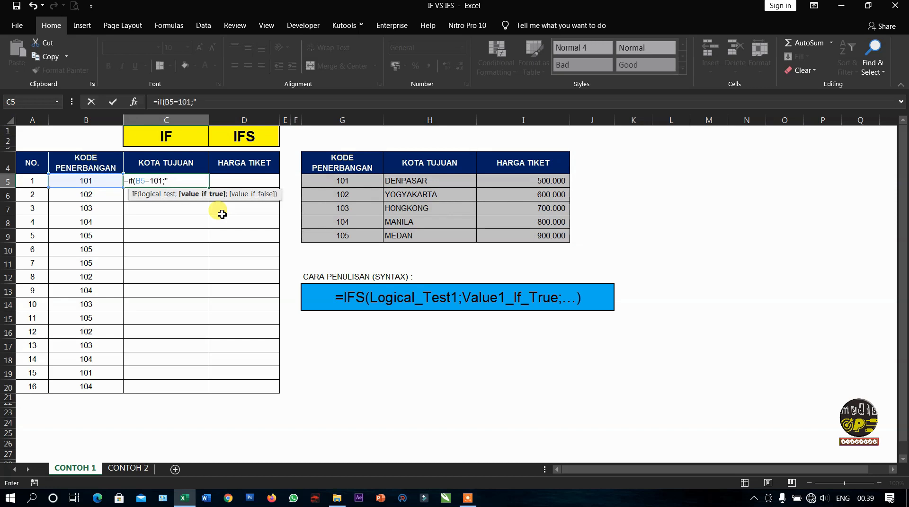
pyautogui.write('d')
pyautogui.press('BackSpace')
pyautogui.write('DENPASAR')
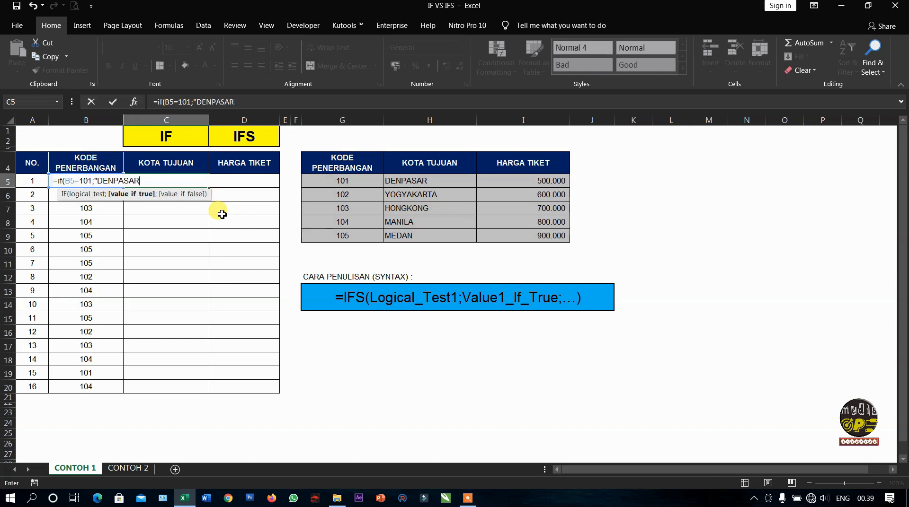
pyautogui.write('";')
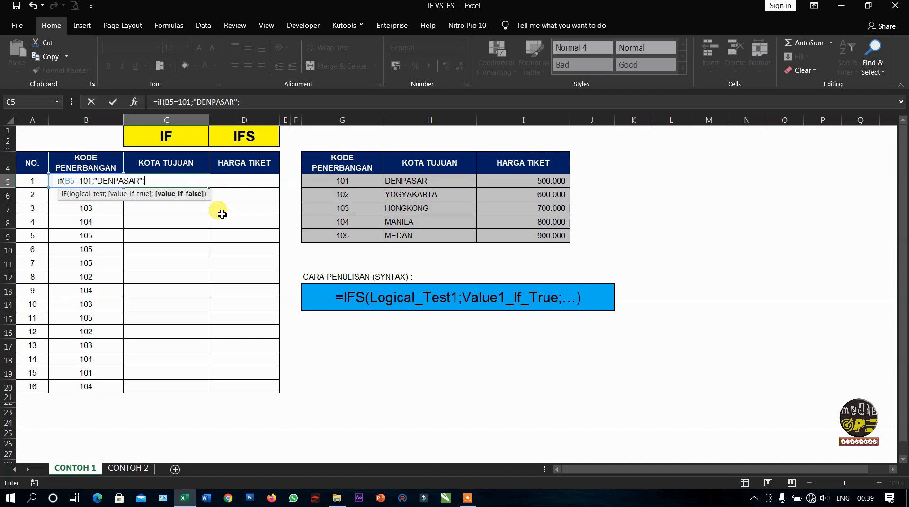
# - Add a nested IF to the C5 formula that returns "YOGYAKARTA" when B5=102
pyautogui.write('IF')
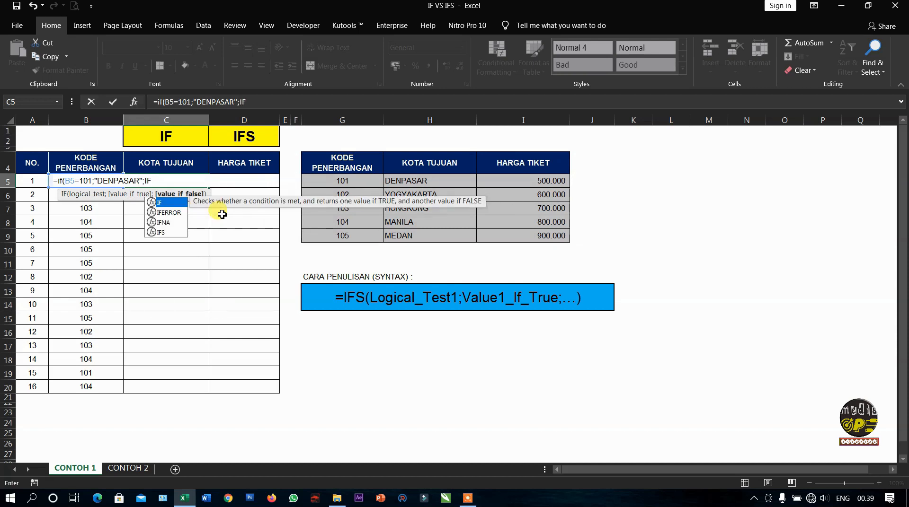
pyautogui.write('(')
pyautogui.press('Left')
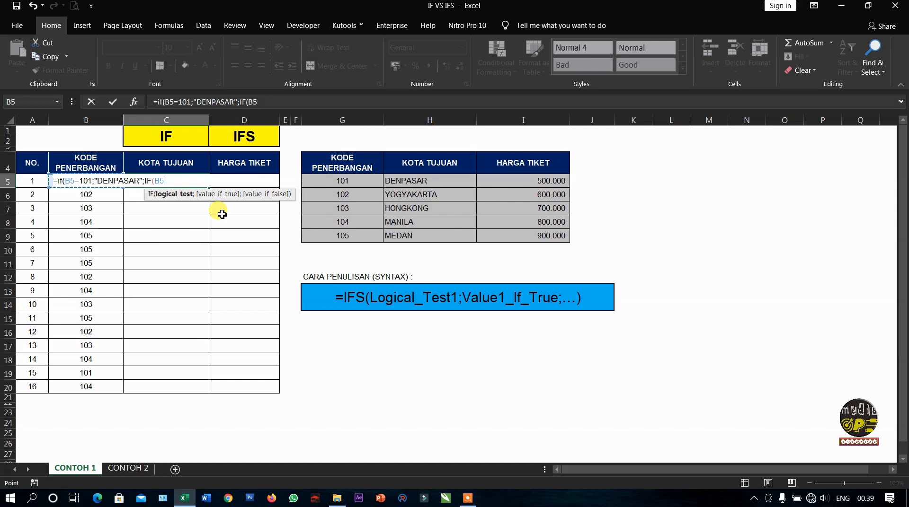
pyautogui.write('=102;')
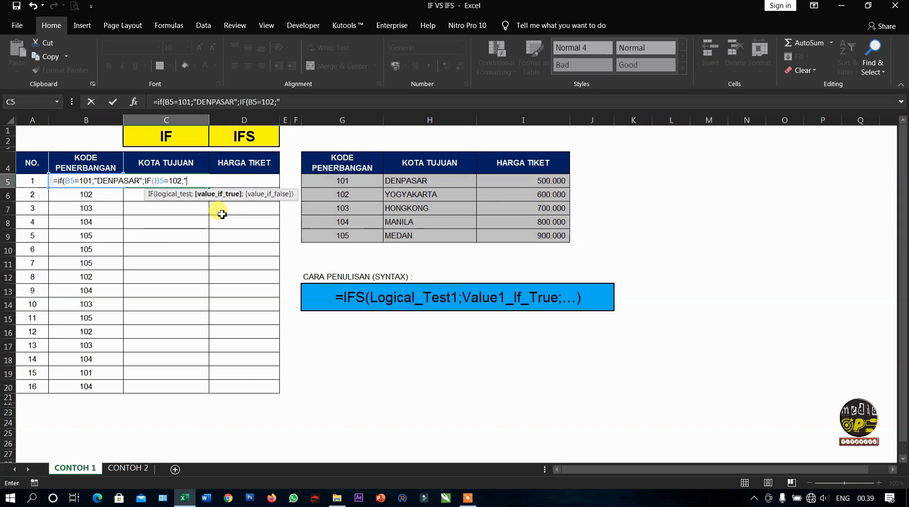
pyautogui.write('"YOGYAKAR')
pyautogui.press('BackSpace')
pyautogui.write('YA')
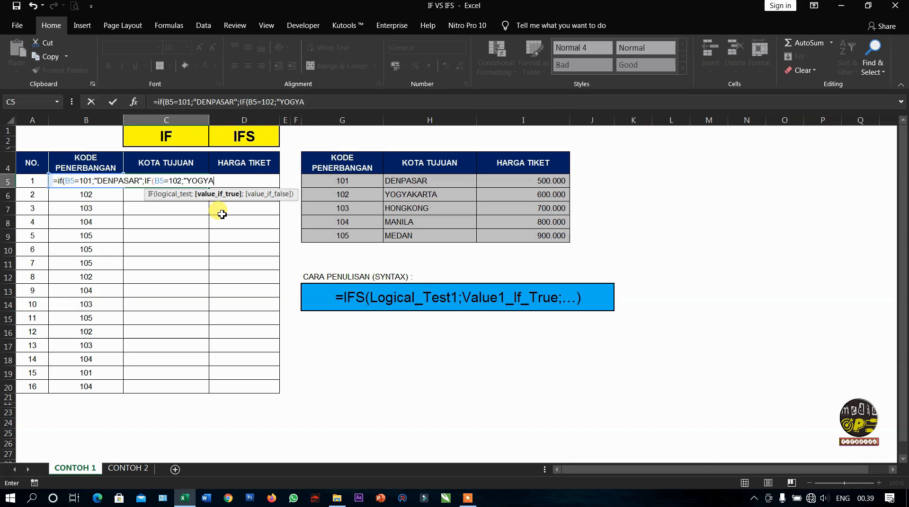
pyautogui.write('KARTA"')
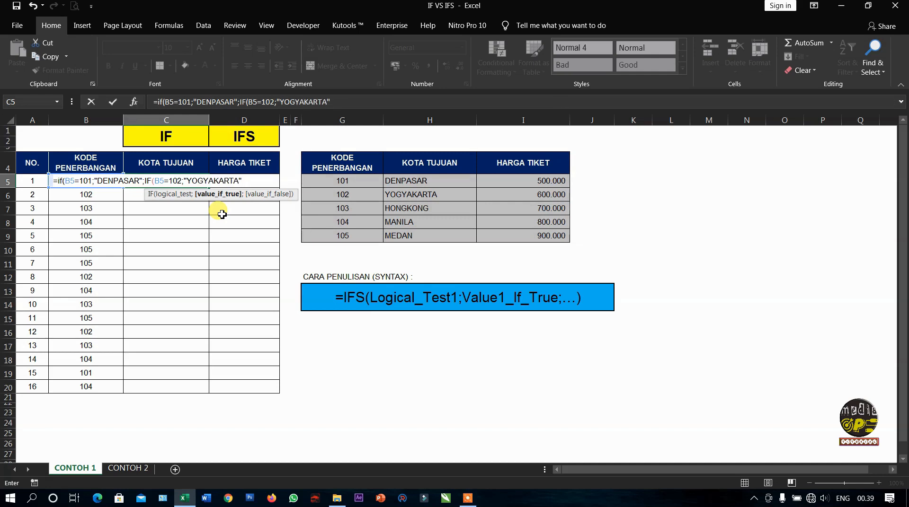
# - Nest a third IF in the C5 formula that returns "HONGKONG" when B5=103
pyautogui.write(';IF')
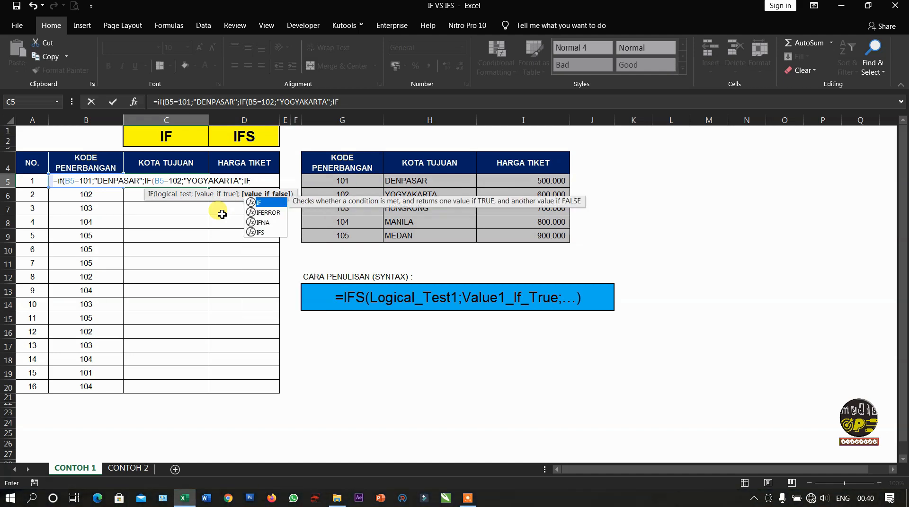
pyautogui.write('(')
pyautogui.press('Left')
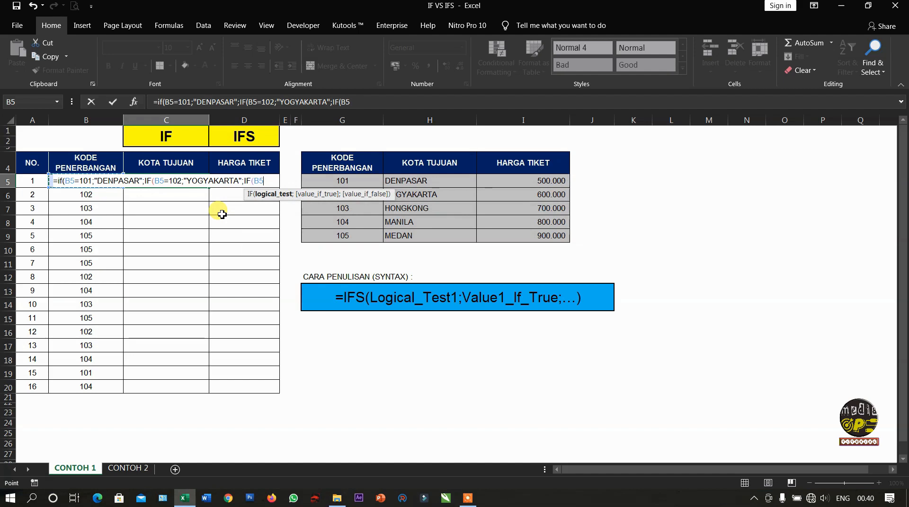
pyautogui.write('=103')
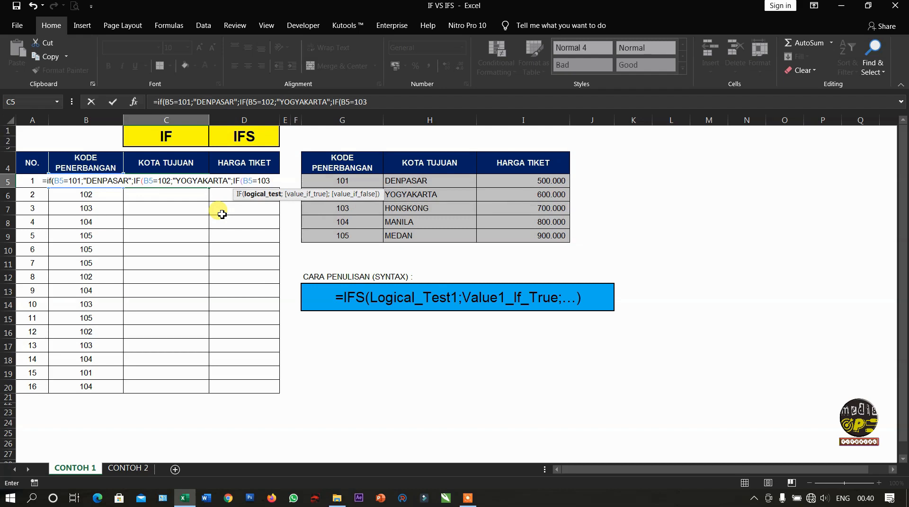
pyautogui.write(';')
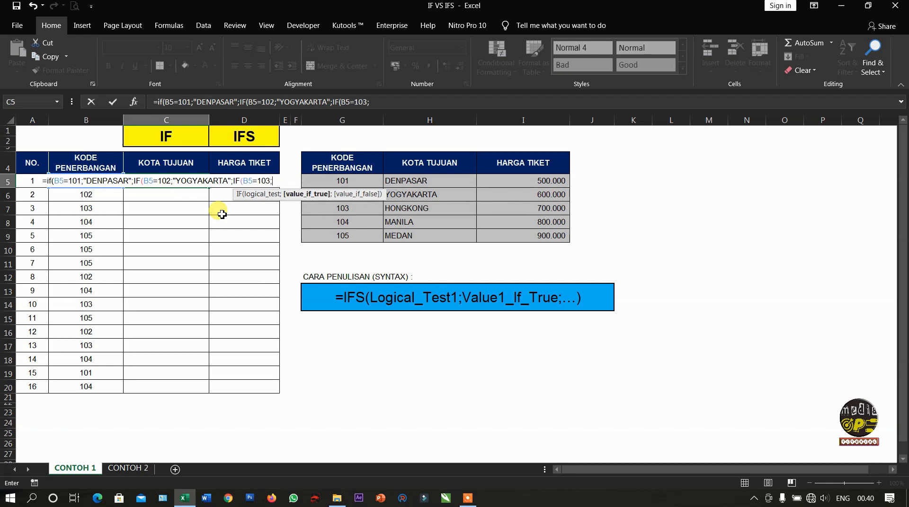
pyautogui.write('"HONGKONG')
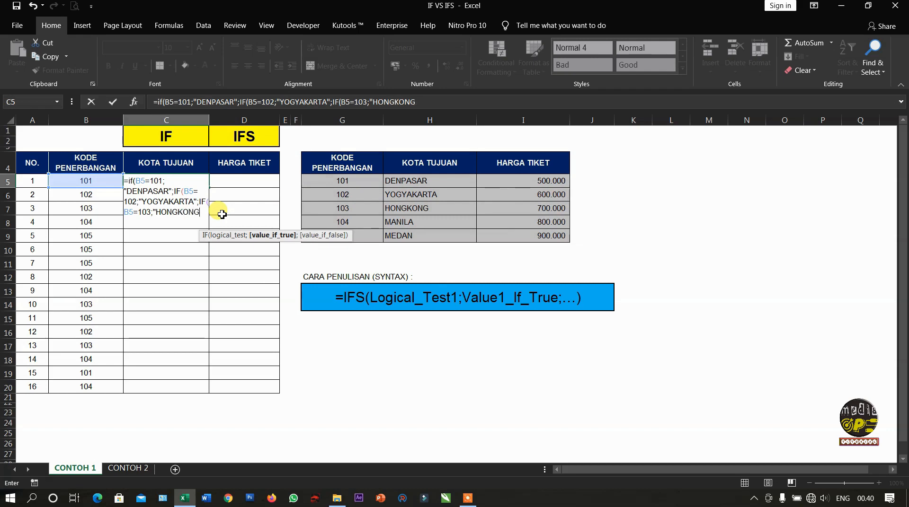
pyautogui.write('"')
# - Complete the C5 formula with a nested IF returning "MANILA" when B5=104 and "MEDAN" otherwise, closing all parentheses
pyautogui.write(';B5=104;"MANILA";"MEDAN"')
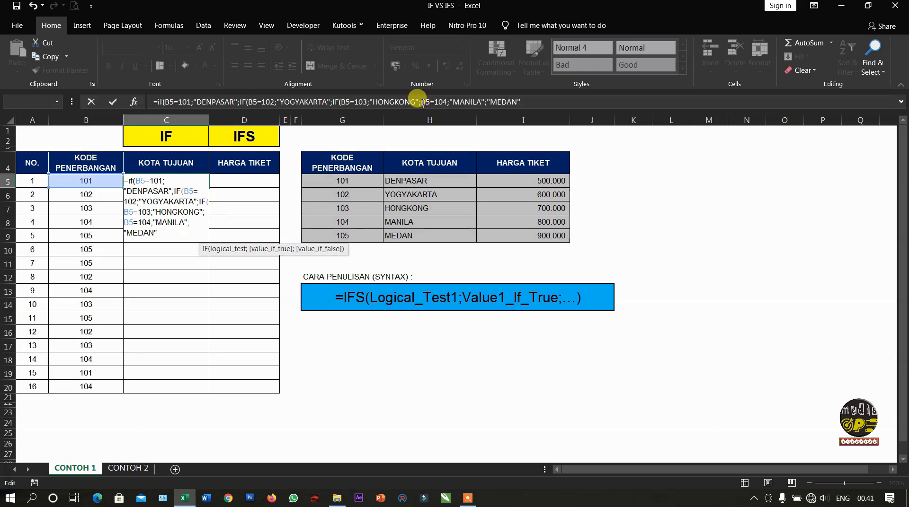
pyautogui.click(467, 134)
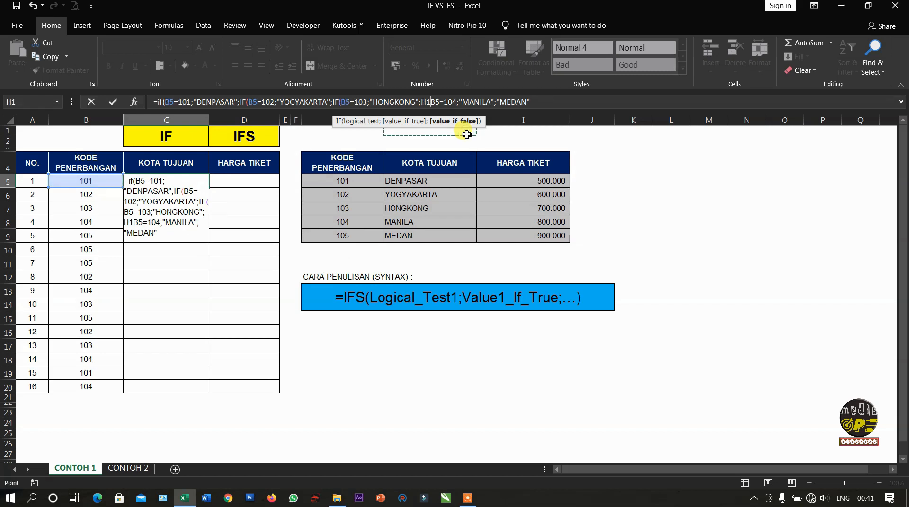
pyautogui.press('BackSpace')
pyautogui.press('BackSpace')
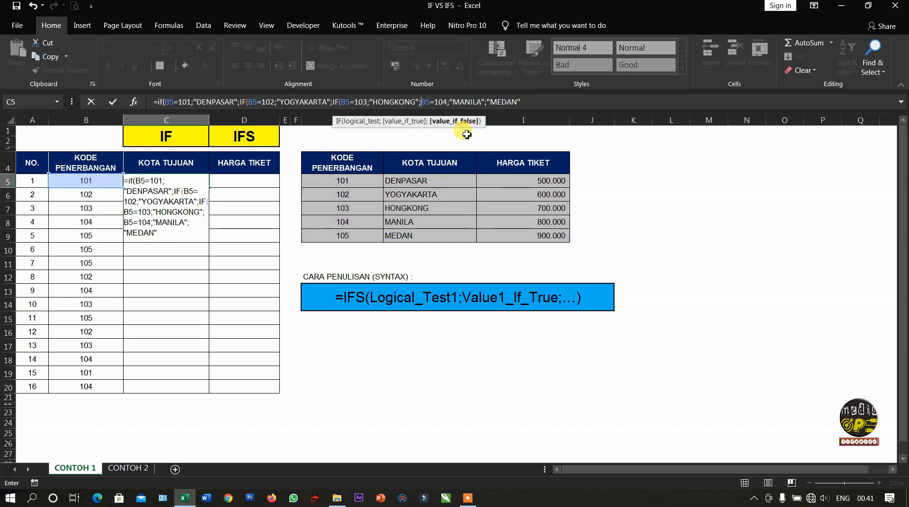
pyautogui.write('IF(')
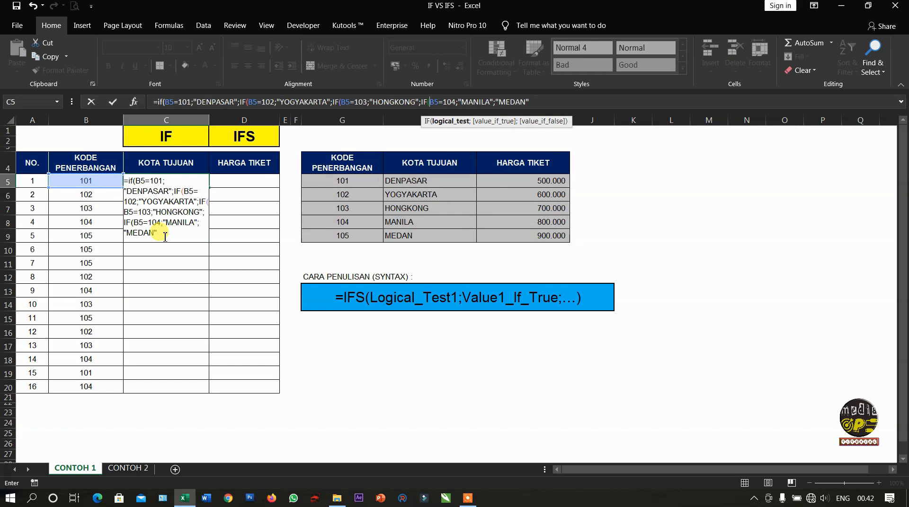
pyautogui.click(165, 235)
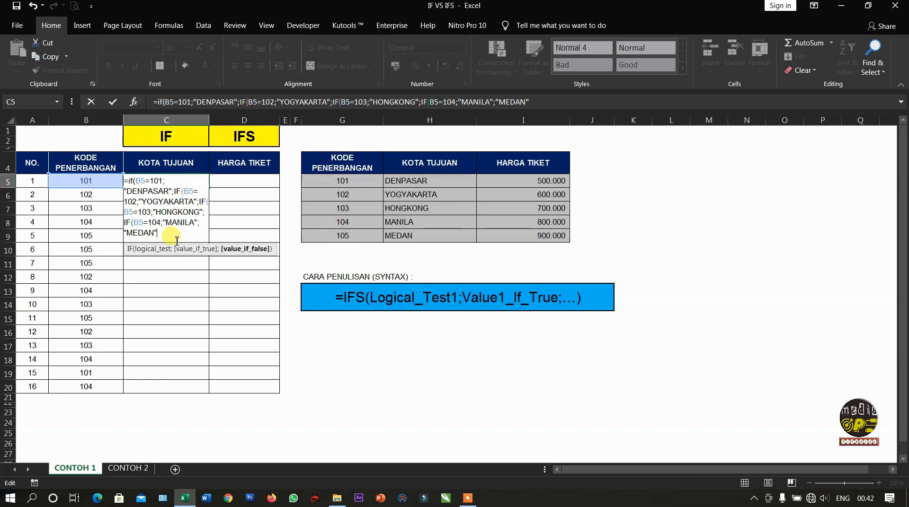
pyautogui.write('))')
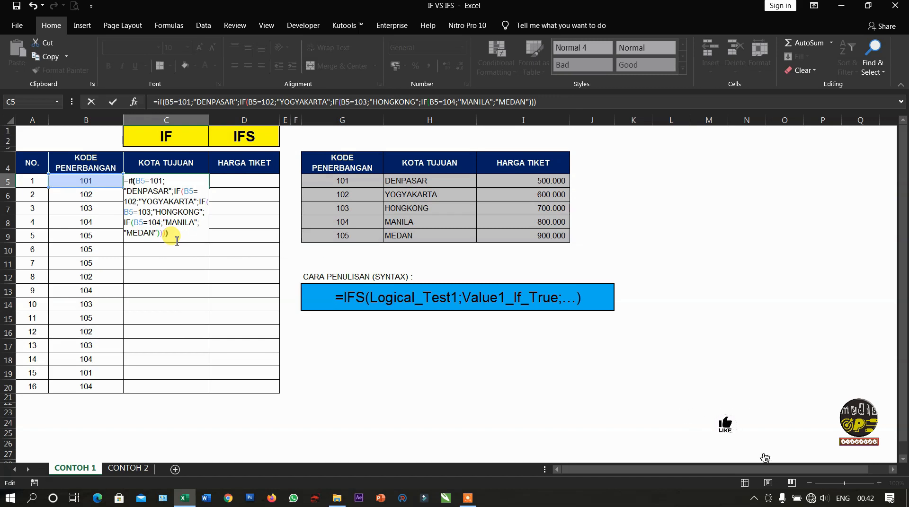
pyautogui.press('Return')
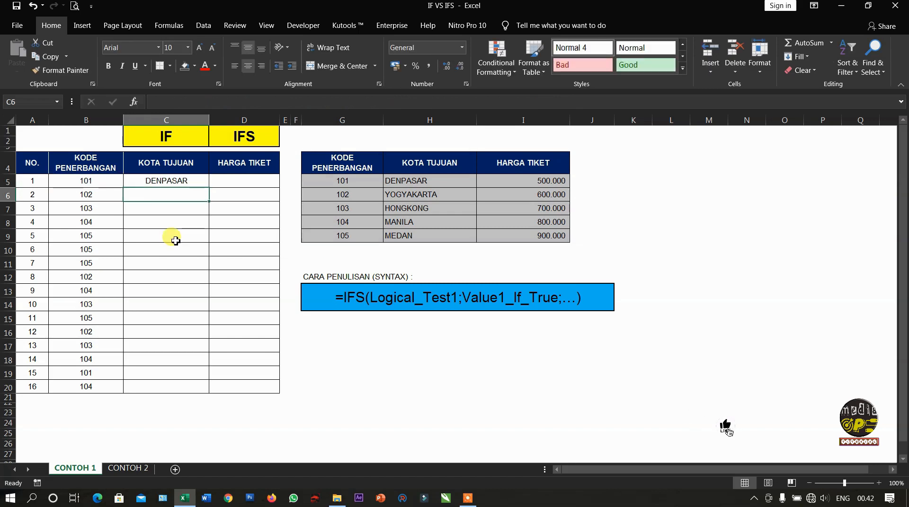
# - Copy the C5 formula down through C20 and check the filled cities against the flight code reference table
pyautogui.click(192, 183)
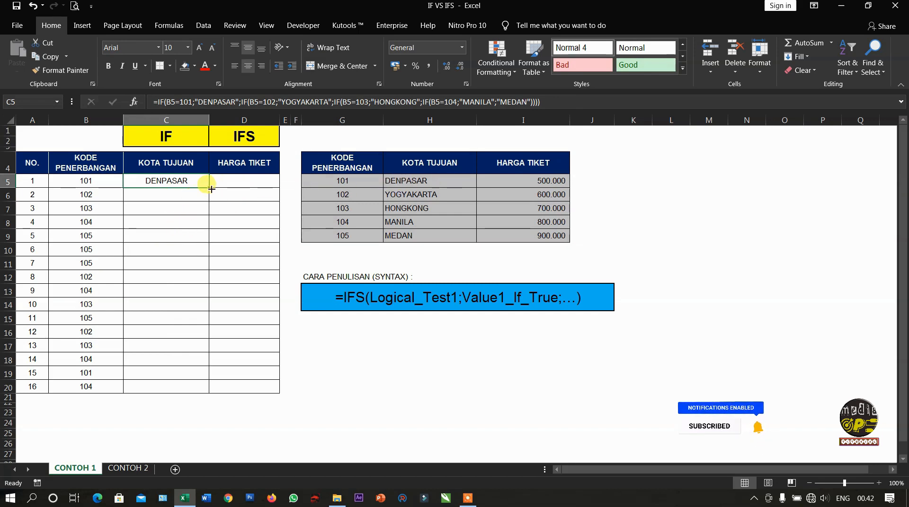
pyautogui.moveTo(209, 188); pyautogui.dragTo(203, 385)
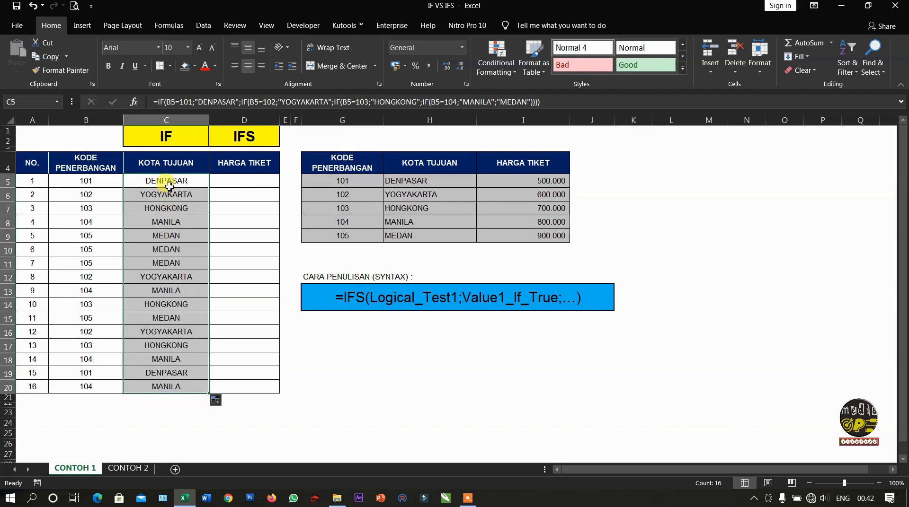
pyautogui.click(168, 194)
pyautogui.click(171, 208)
pyautogui.click(173, 222)
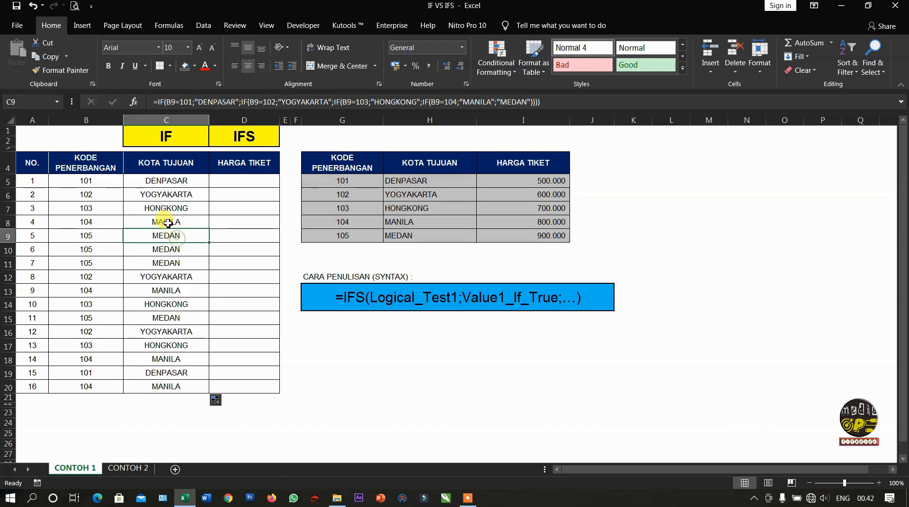
pyautogui.moveTo(99, 196); pyautogui.dragTo(146, 196)
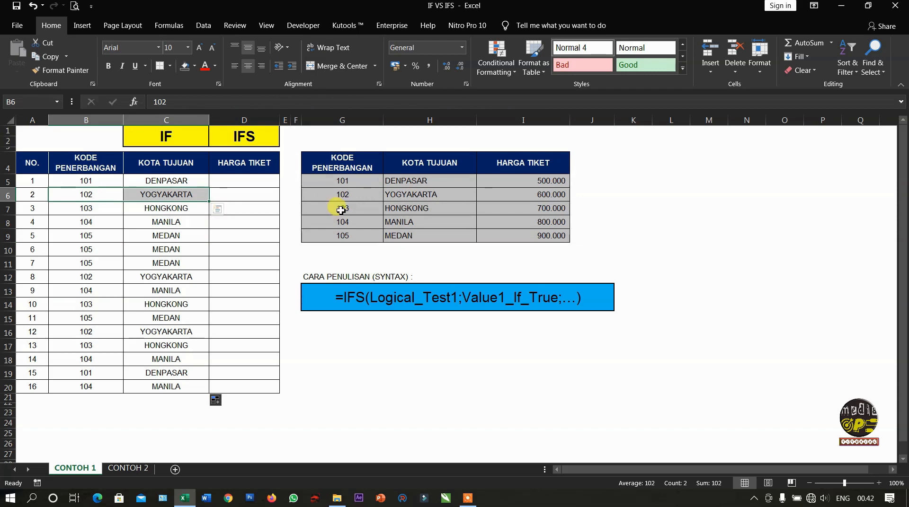
pyautogui.moveTo(359, 197); pyautogui.dragTo(435, 196)
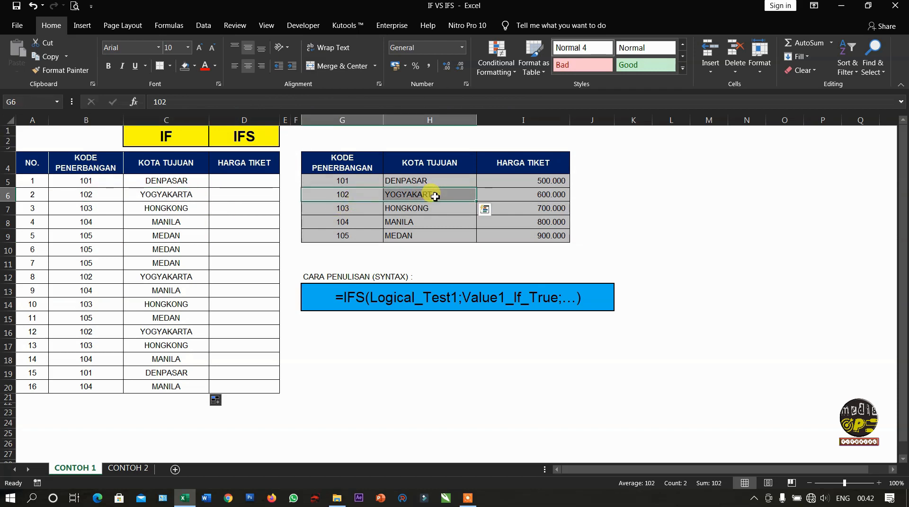
# - Start an IFS formula in D5 that returns 500000 when B5=101
pyautogui.click(243, 181)
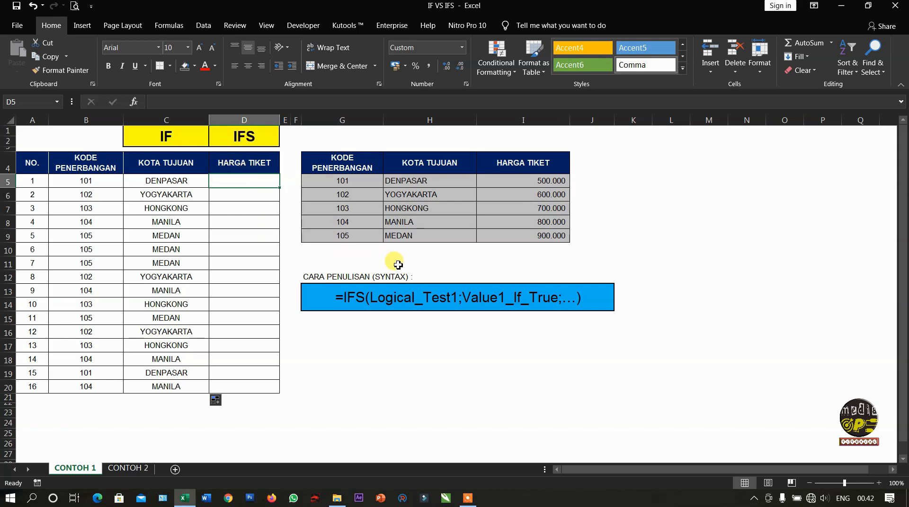
pyautogui.write('=')
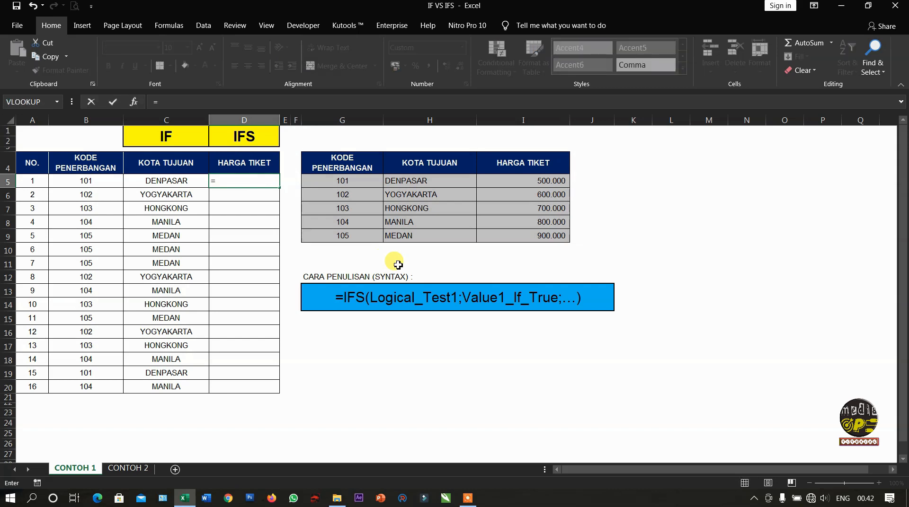
pyautogui.write('IFS')
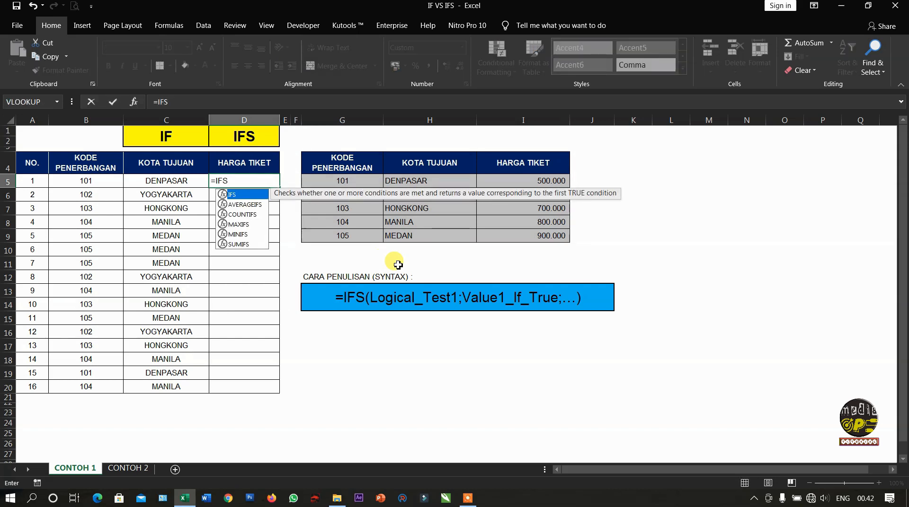
pyautogui.write('(')
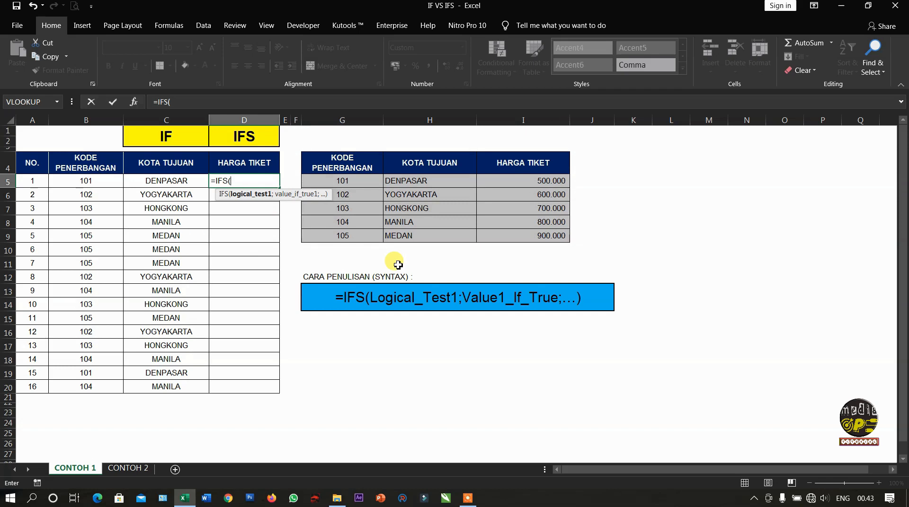
pyautogui.click(88, 181)
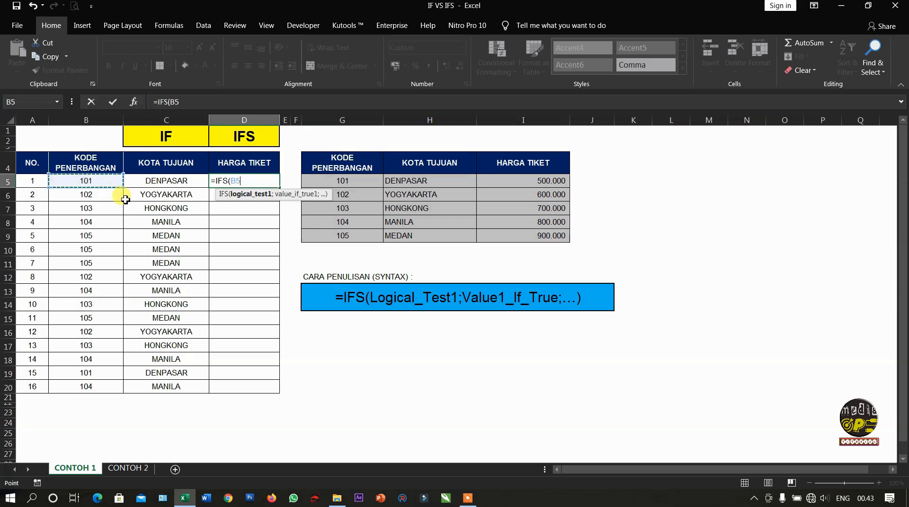
pyautogui.write('=101;')
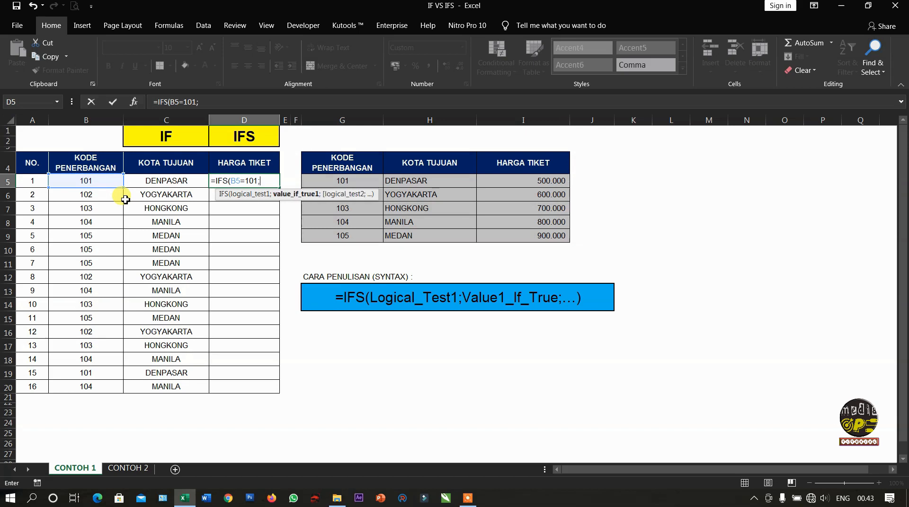
pyautogui.write('500000;')
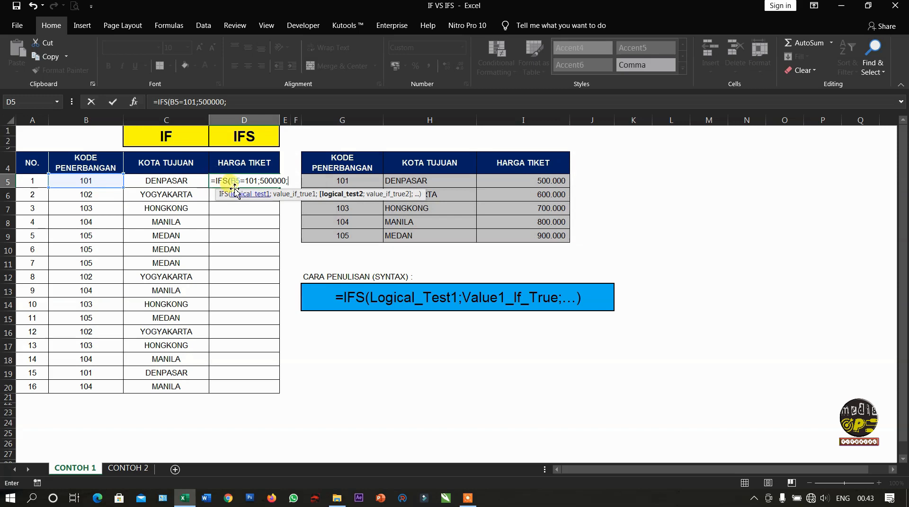
# - Add two conditions to the D5 IFS formula, returning 600000 when B5=102 and 700000 when B5=103
pyautogui.click(98, 186)
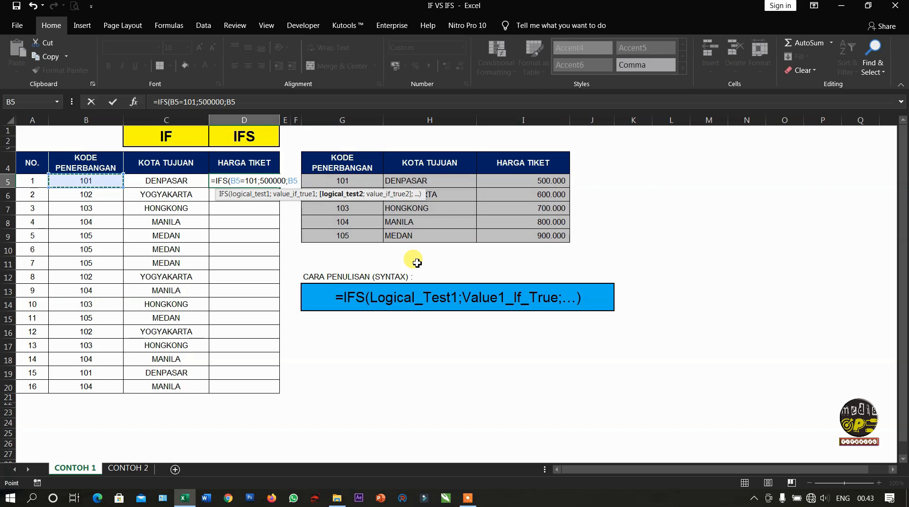
pyautogui.write('=102')
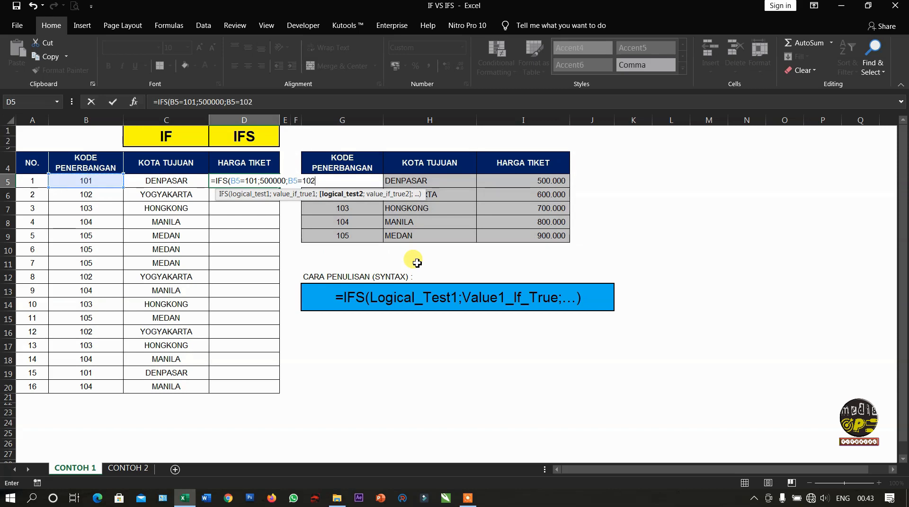
pyautogui.write(';')
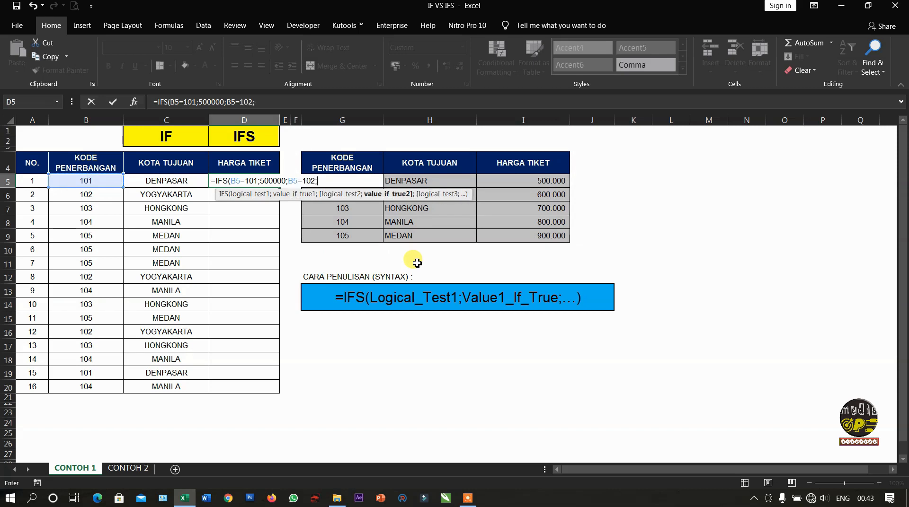
pyautogui.write('600000;')
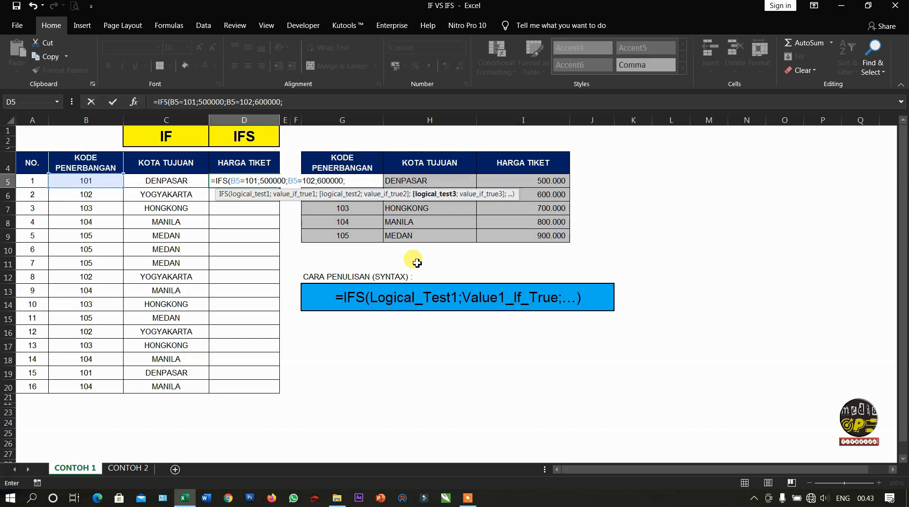
pyautogui.click(110, 185)
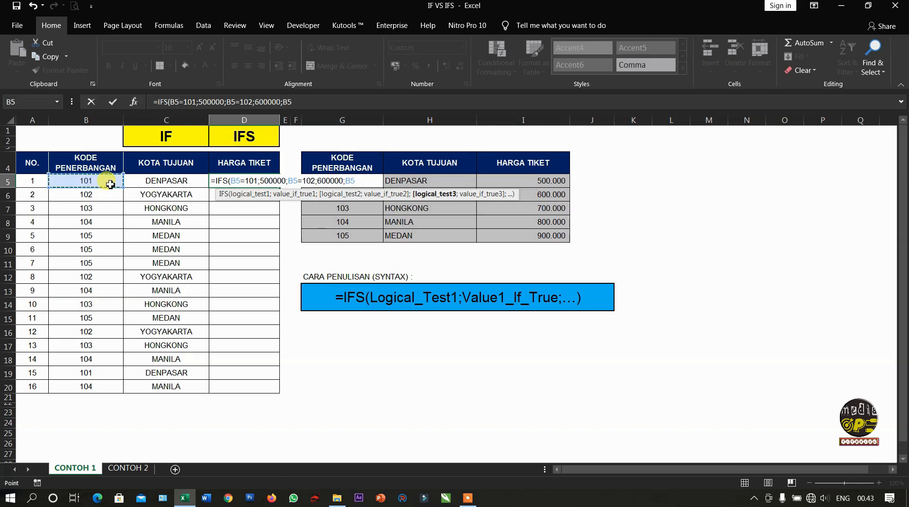
pyautogui.write('=103;')
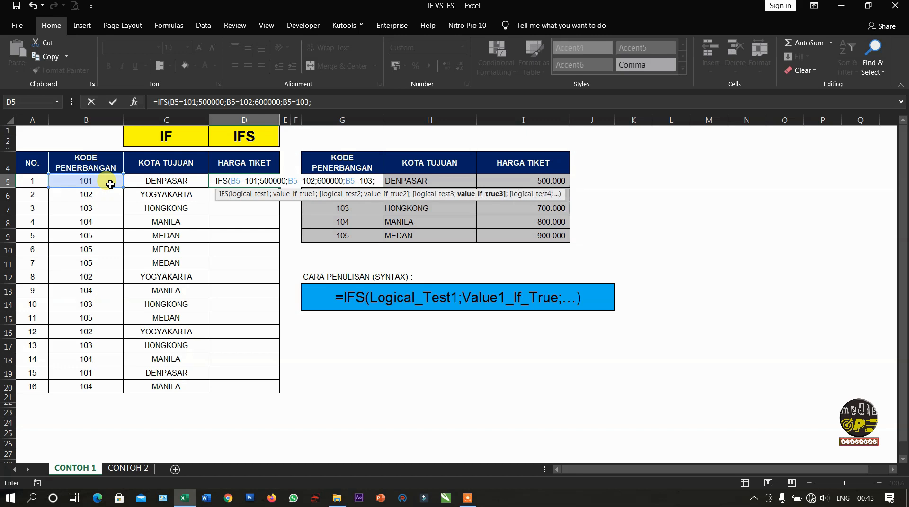
pyautogui.write('700')
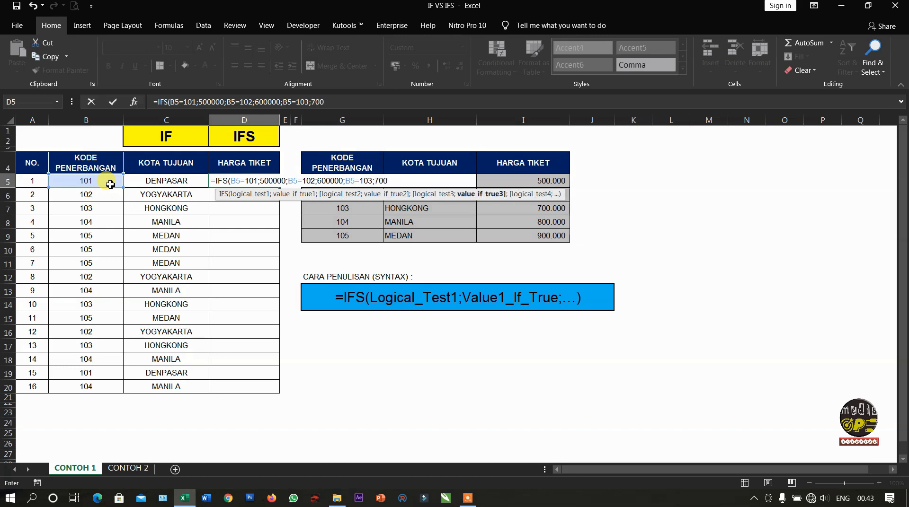
pyautogui.write('000;')
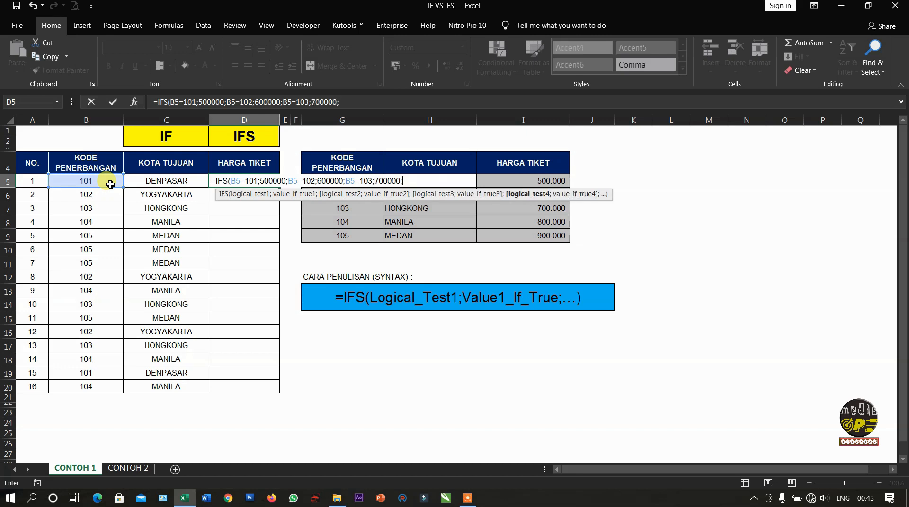
# - Complete the D5 IFS formula with 800000 when B5=104 and a final TRUE condition returning 900000
pyautogui.click(111, 184)
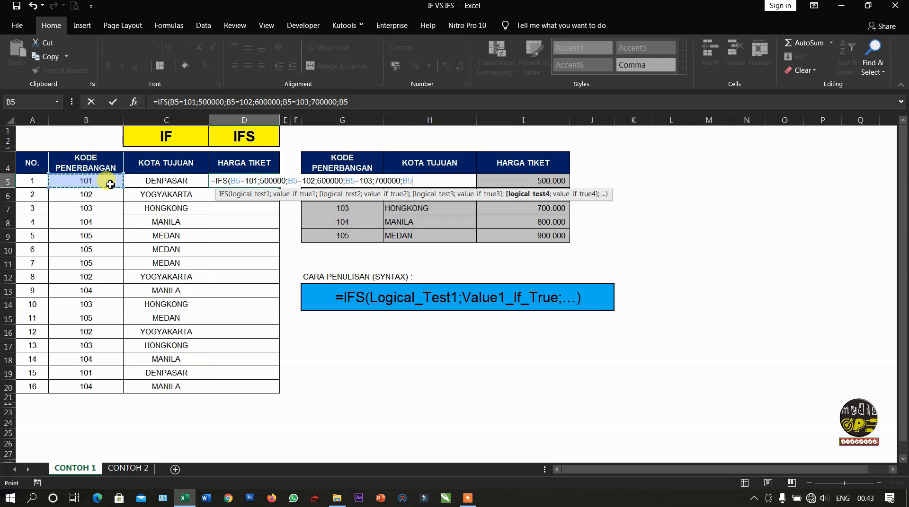
pyautogui.write('=10')
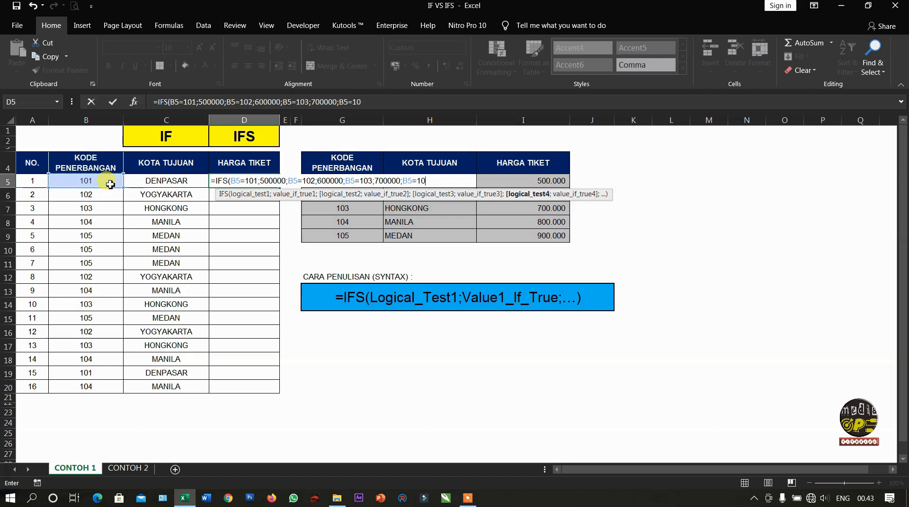
pyautogui.write('4;')
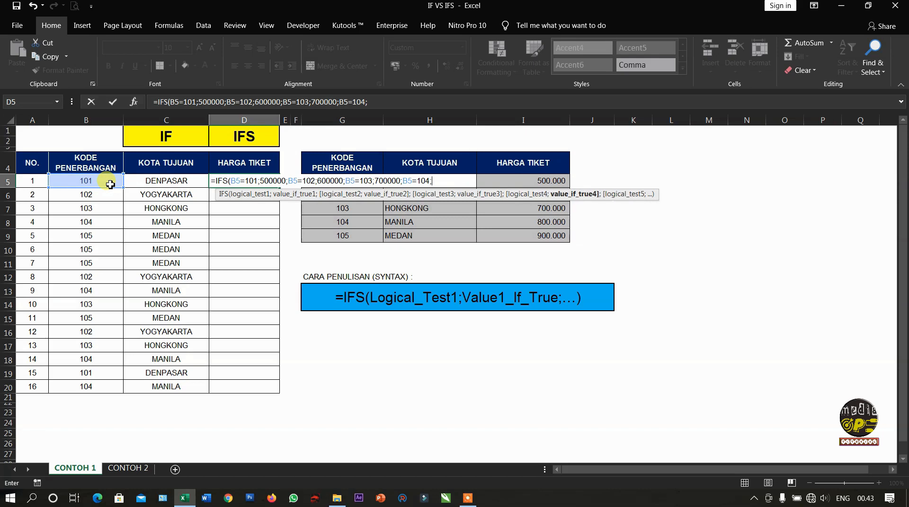
pyautogui.write('800000;')
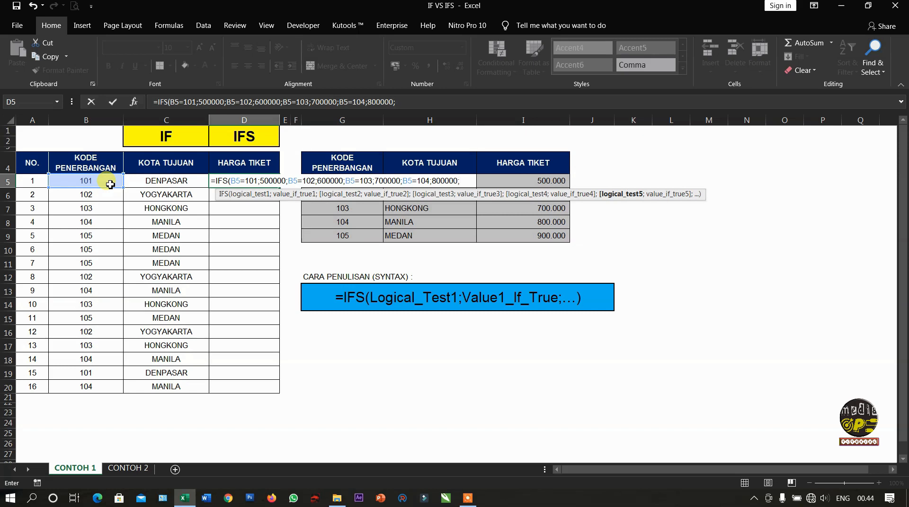
pyautogui.write('TRUE')
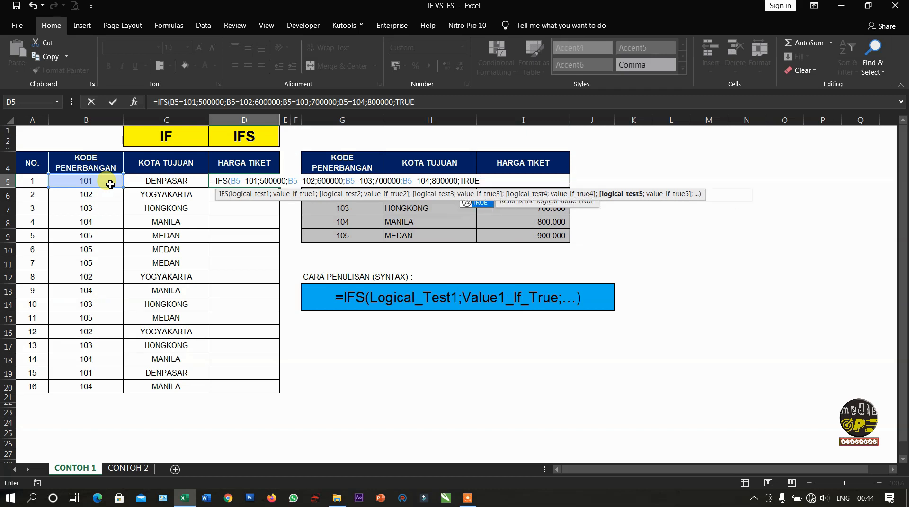
pyautogui.write(';')
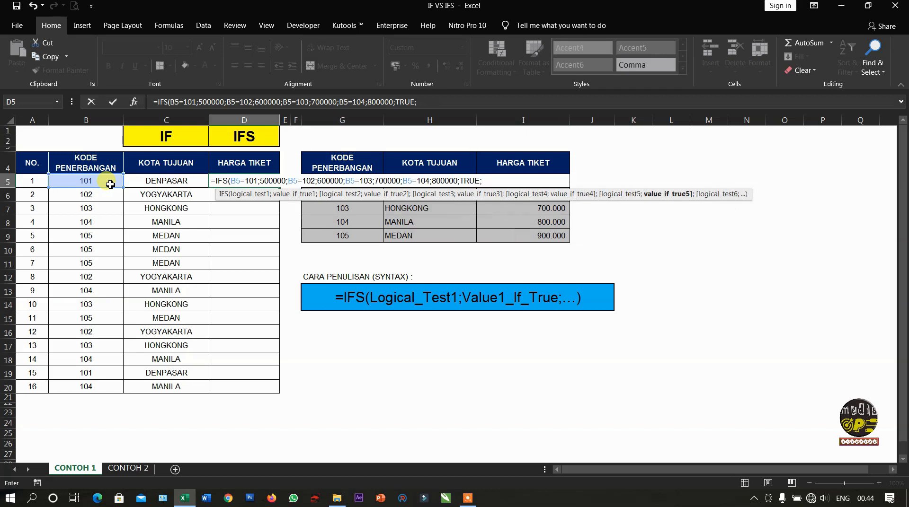
pyautogui.write('900000)')
pyautogui.press('Return')
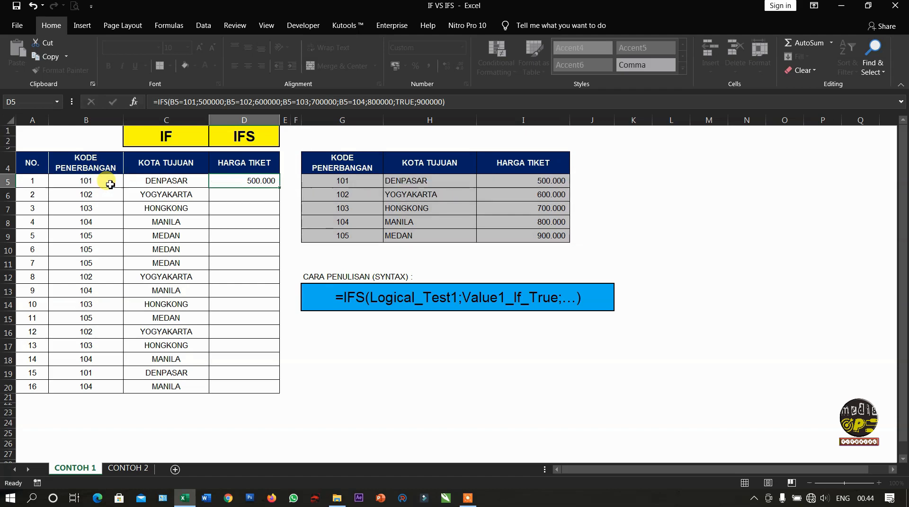
# - Copy the D5 formula down through D20 and check the filled ticket prices against the reference table
pyautogui.click(247, 179)
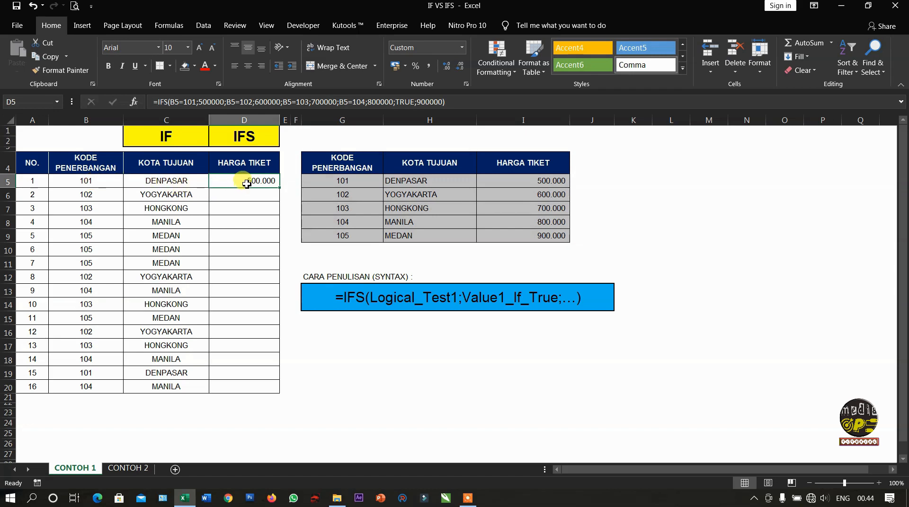
pyautogui.moveTo(532, 183); pyautogui.dragTo(344, 182)
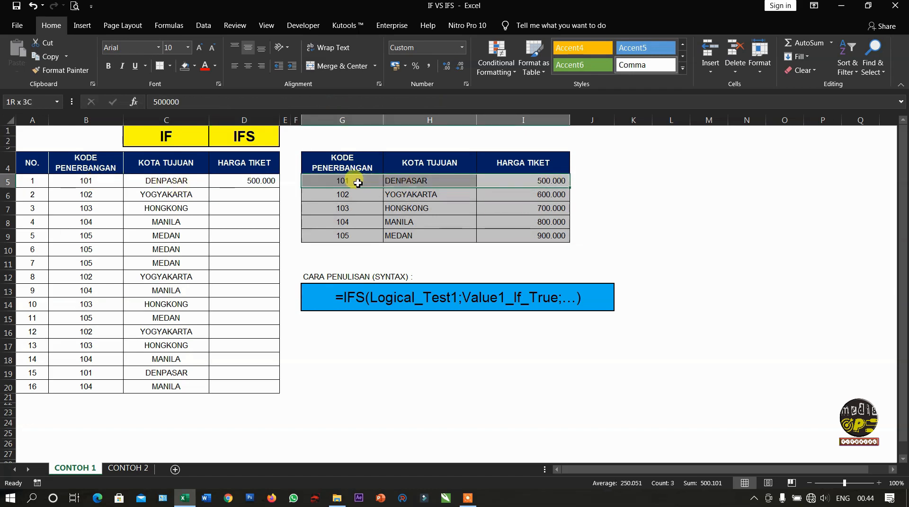
pyautogui.click(263, 180)
pyautogui.moveTo(279, 187); pyautogui.dragTo(273, 387)
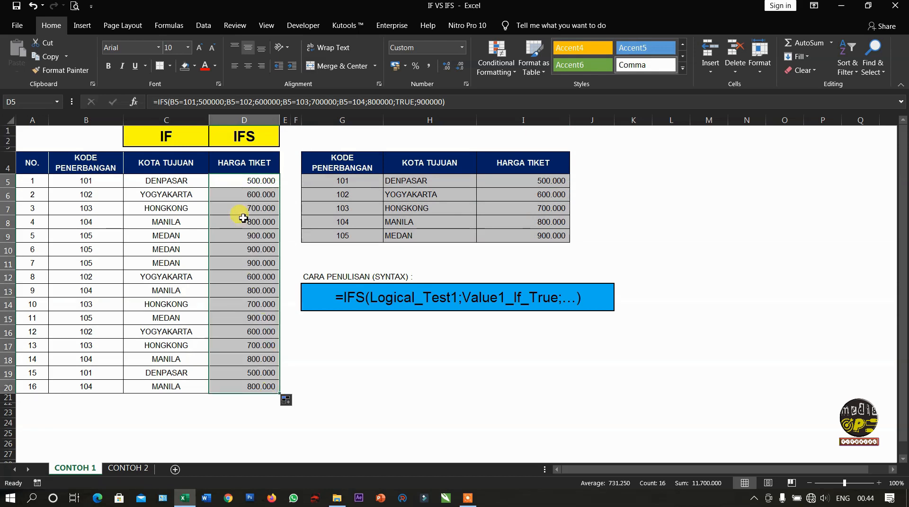
pyautogui.click(243, 182)
pyautogui.click(241, 194)
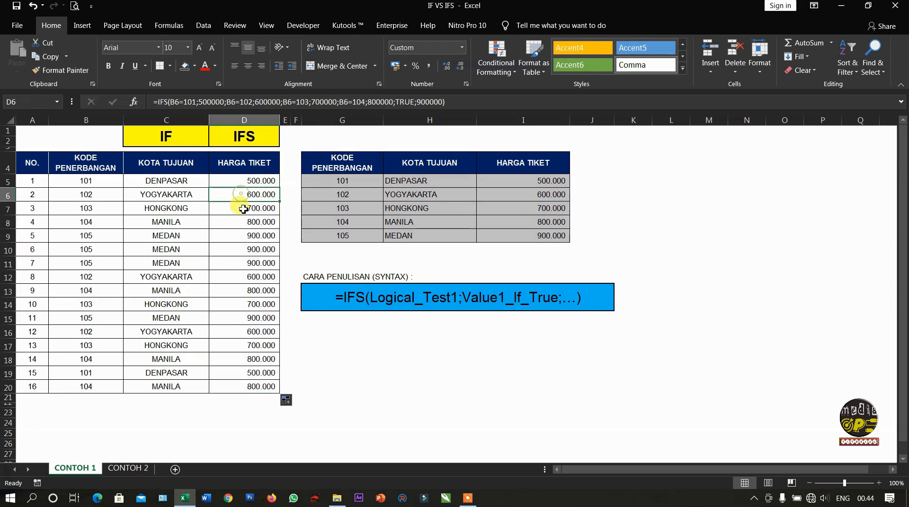
pyautogui.click(242, 208)
pyautogui.click(243, 222)
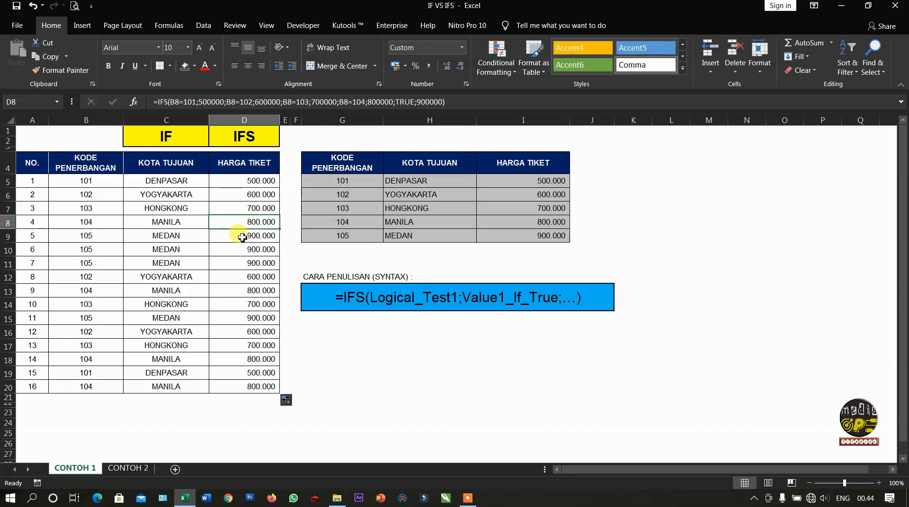
pyautogui.click(243, 237)
pyautogui.click(255, 386)
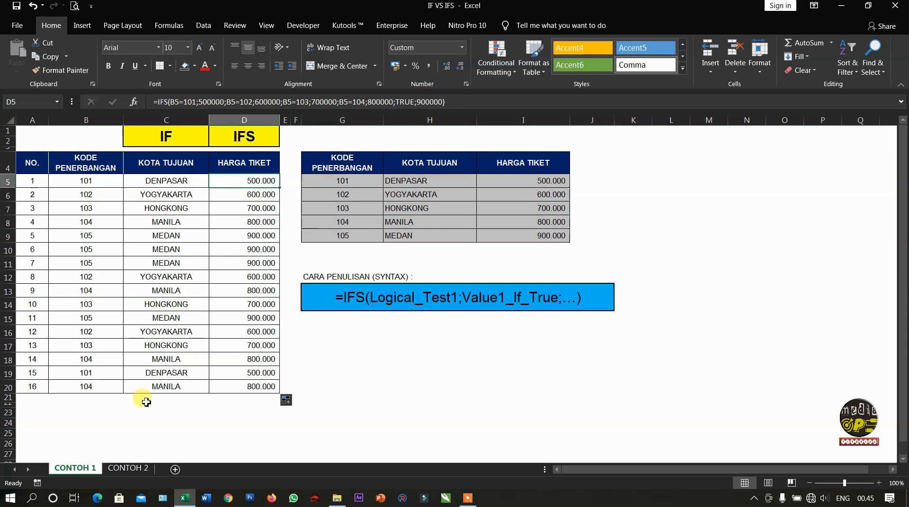
# - On the CONTOH 2 sheet, start an IF formula in D4 that returns "A" when C4>=90
pyautogui.click(129, 469)
pyautogui.click(202, 176)
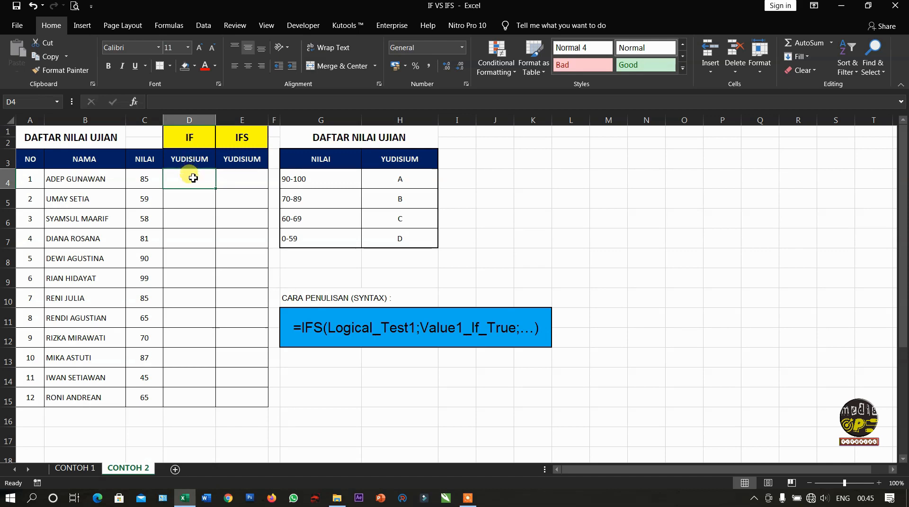
pyautogui.click(239, 179)
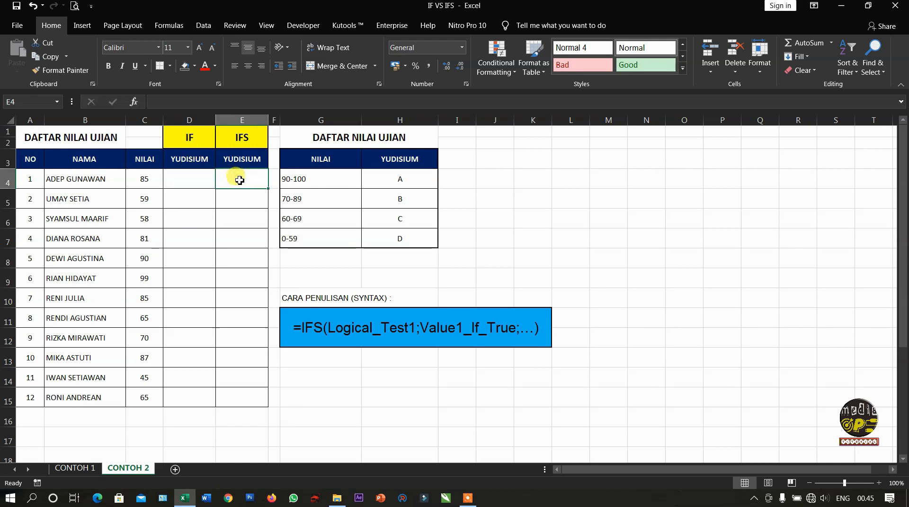
pyautogui.click(194, 182)
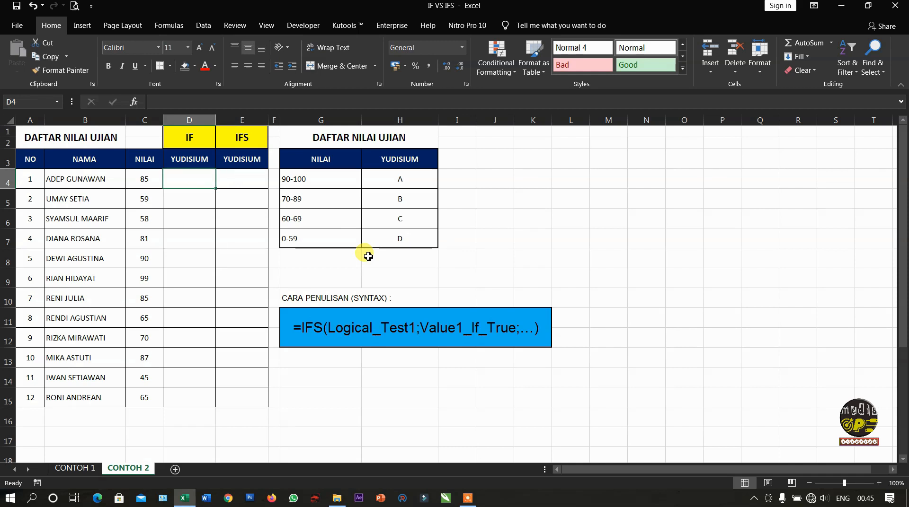
pyautogui.write('=')
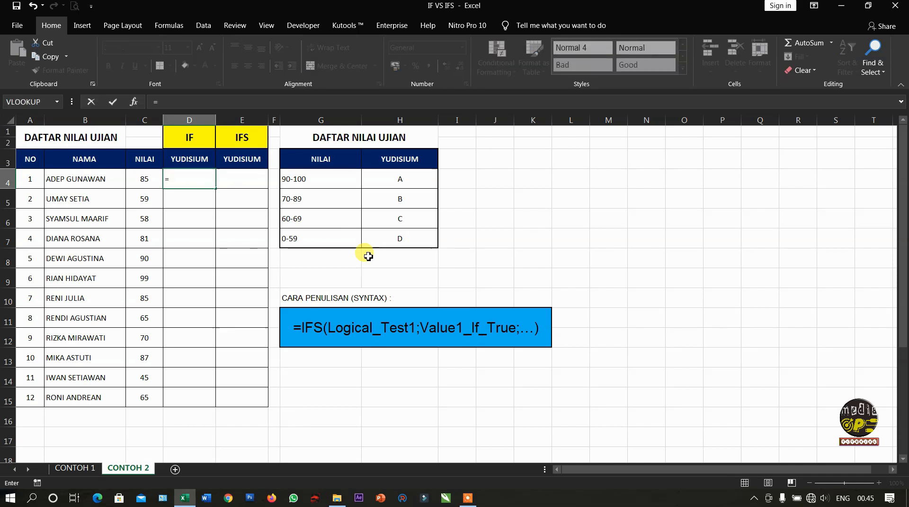
pyautogui.write('IF(')
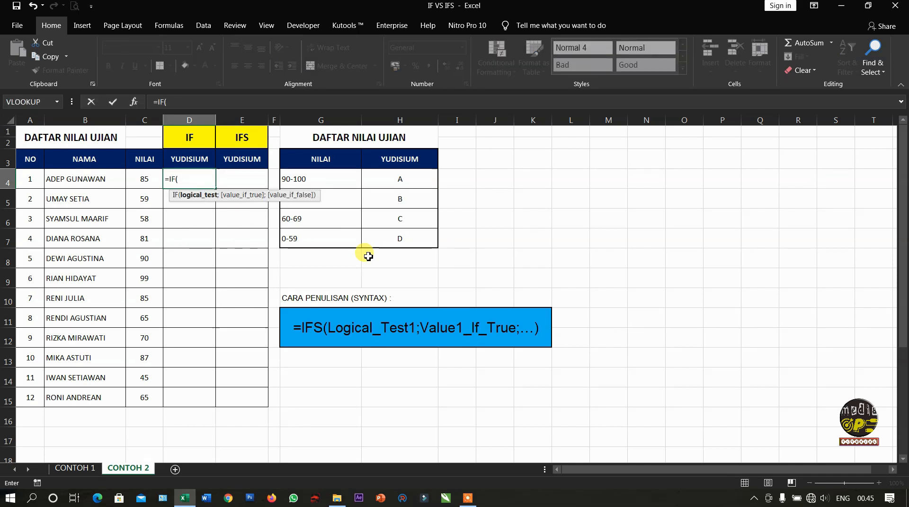
pyautogui.press('Left')
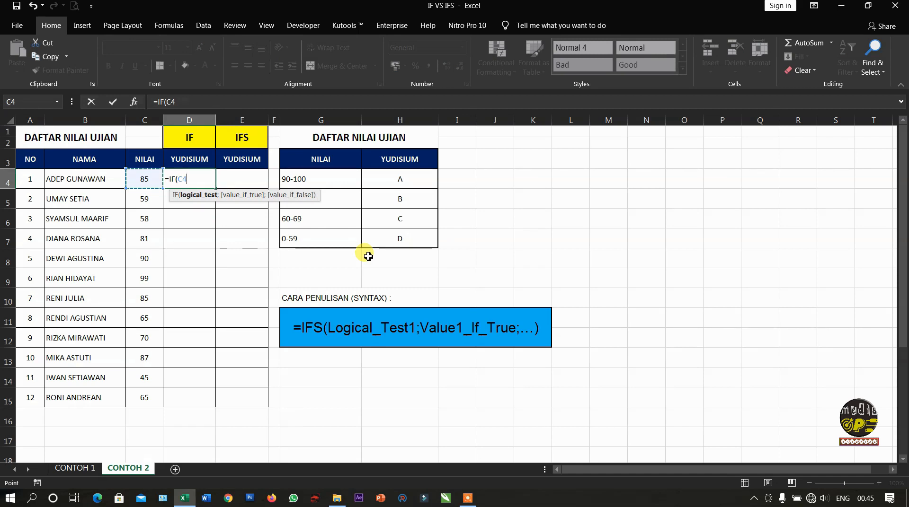
pyautogui.write('>=9')
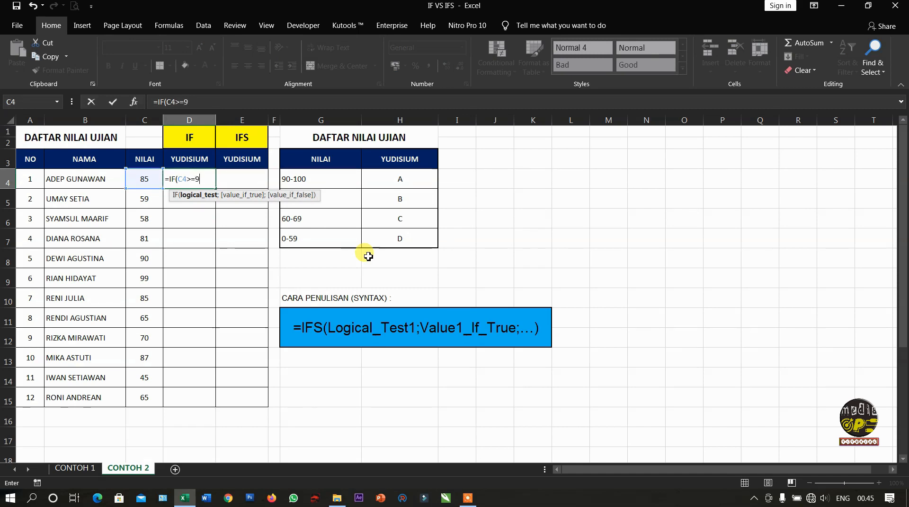
pyautogui.write('0;')
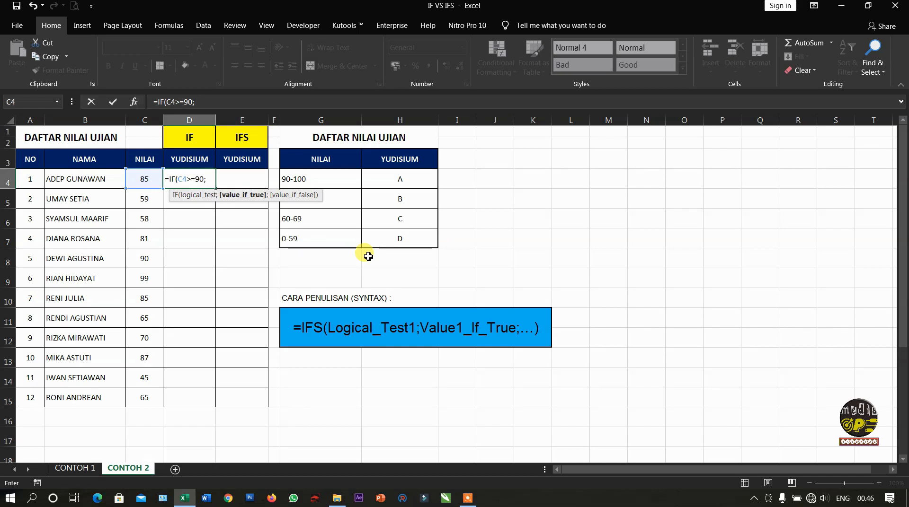
pyautogui.write('"A"')
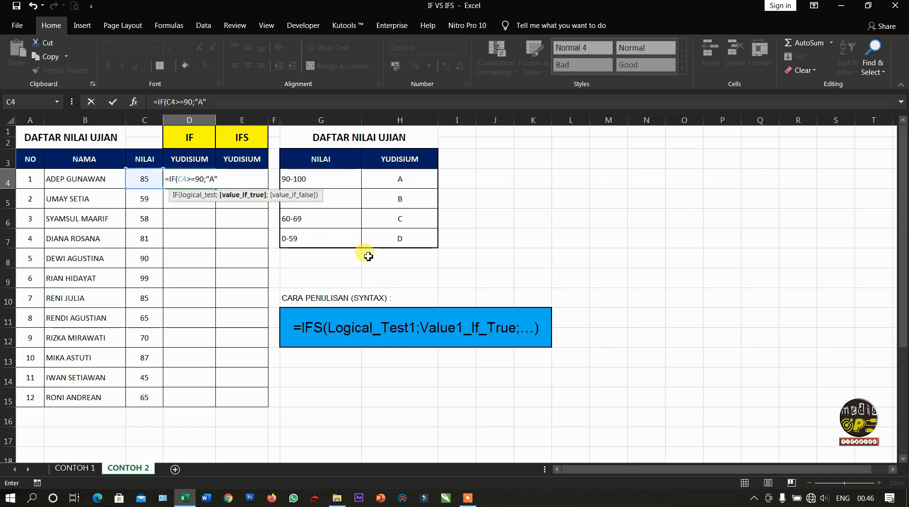
# - Nest a second IF in the D4 formula that returns "B" when C4>=70
pyautogui.write(';IF')
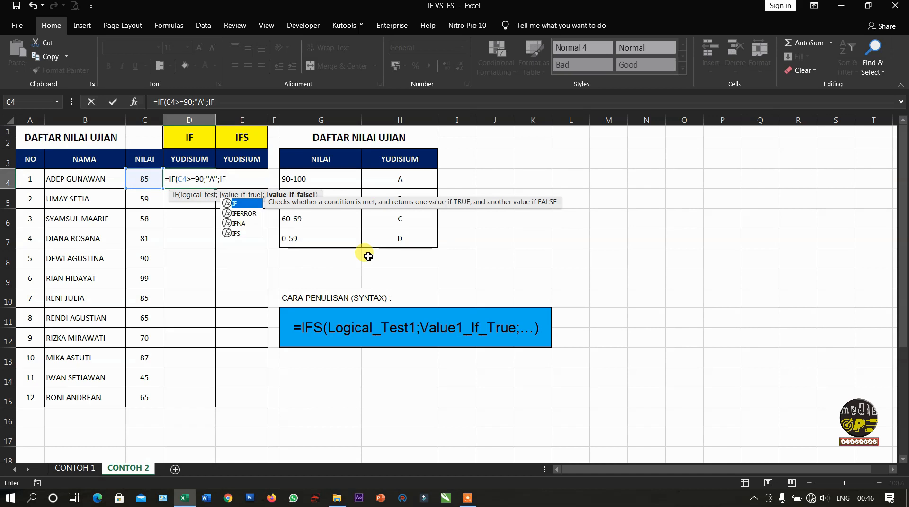
pyautogui.write('(')
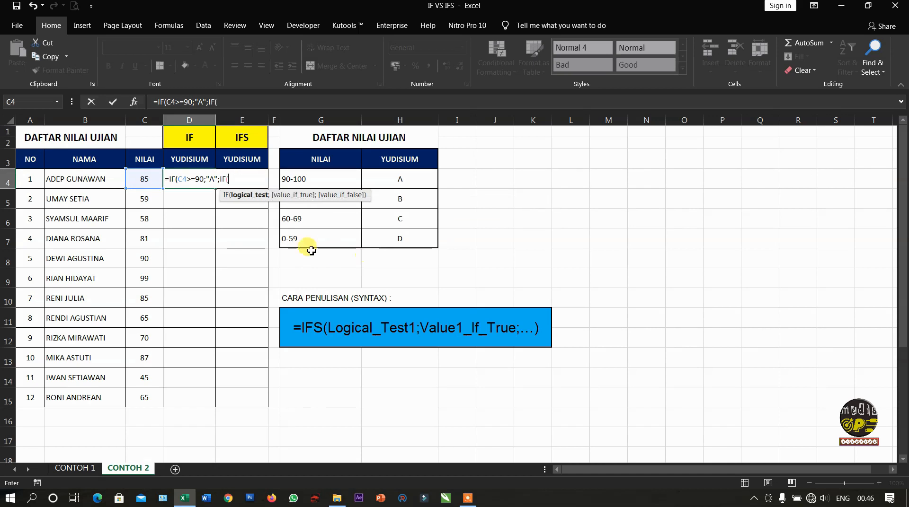
pyautogui.click(145, 178)
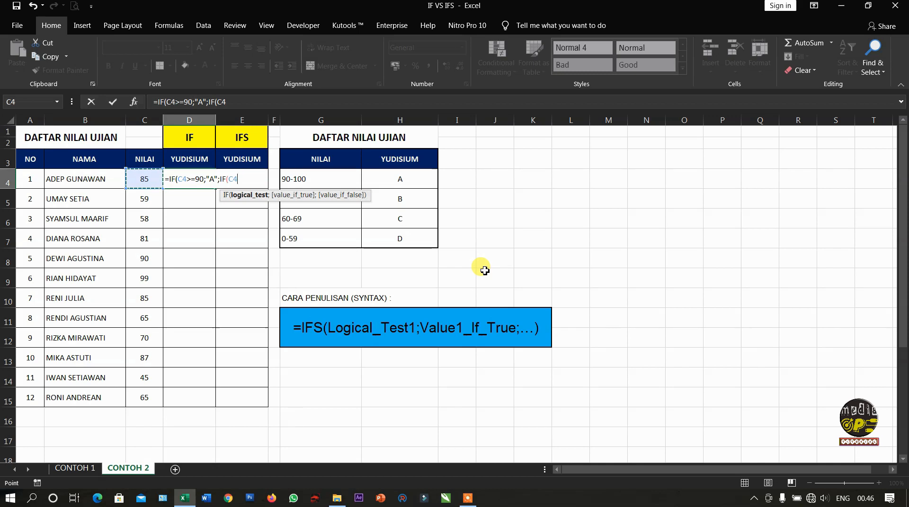
pyautogui.write('>=')
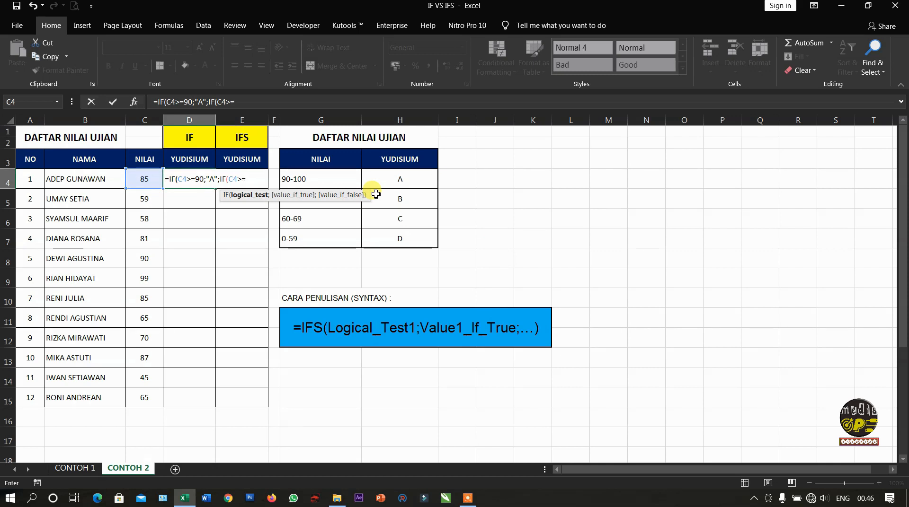
pyautogui.write('70')
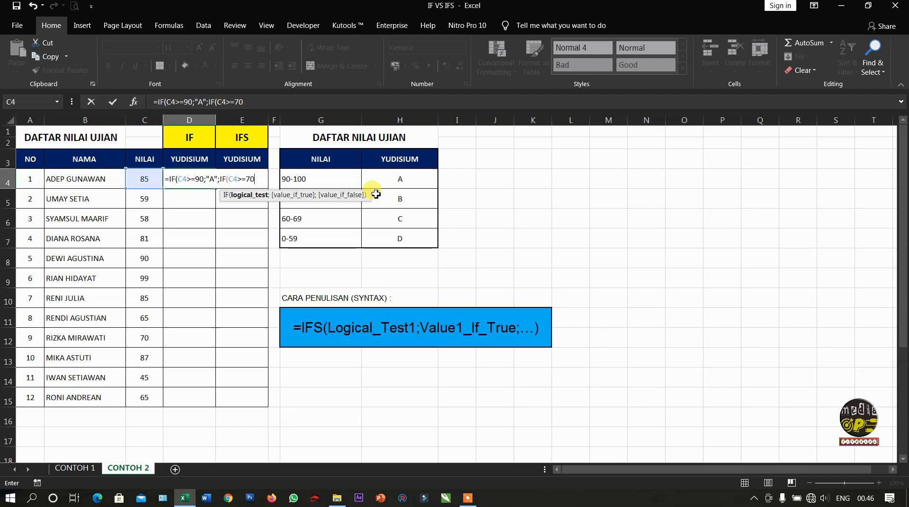
pyautogui.write(';')
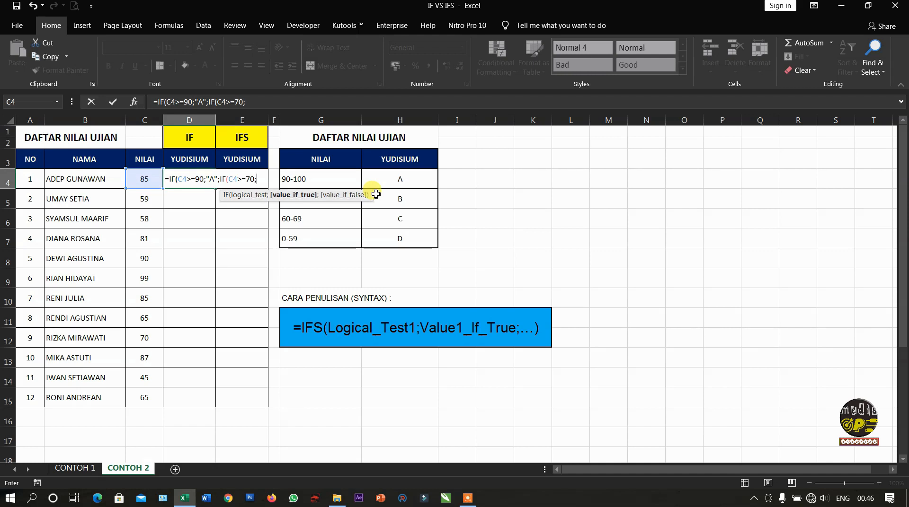
pyautogui.write('"B";')
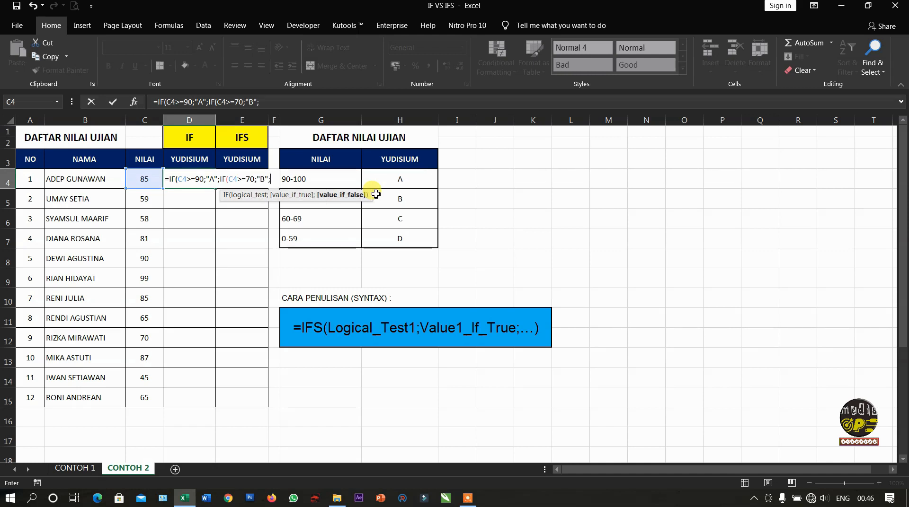
# - Complete the D4 formula with a third nested IF returning "C" when C4>=60 and "D" otherwise
pyautogui.write('IF(')
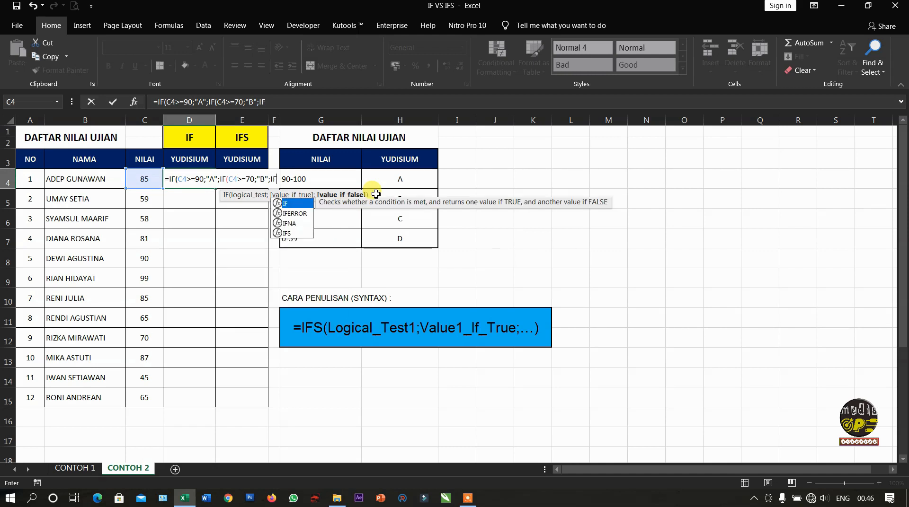
pyautogui.click(144, 182)
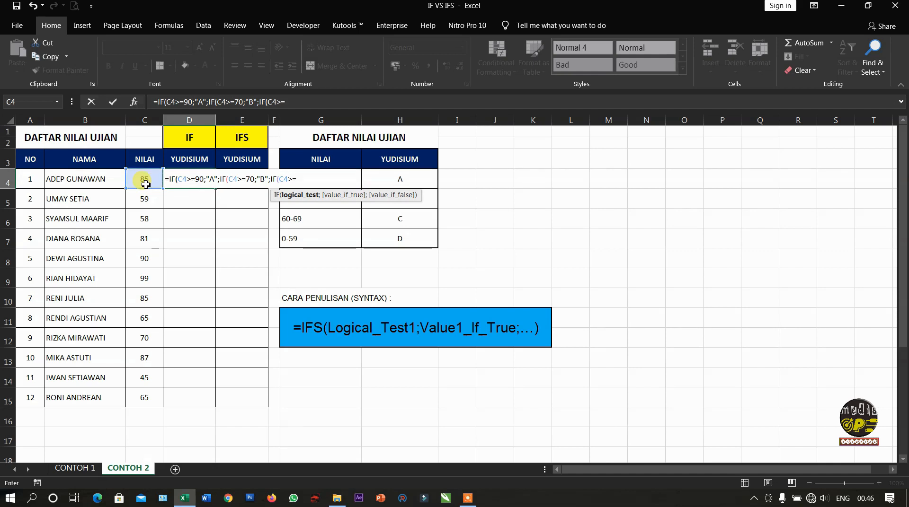
pyautogui.write('>=60;"C')
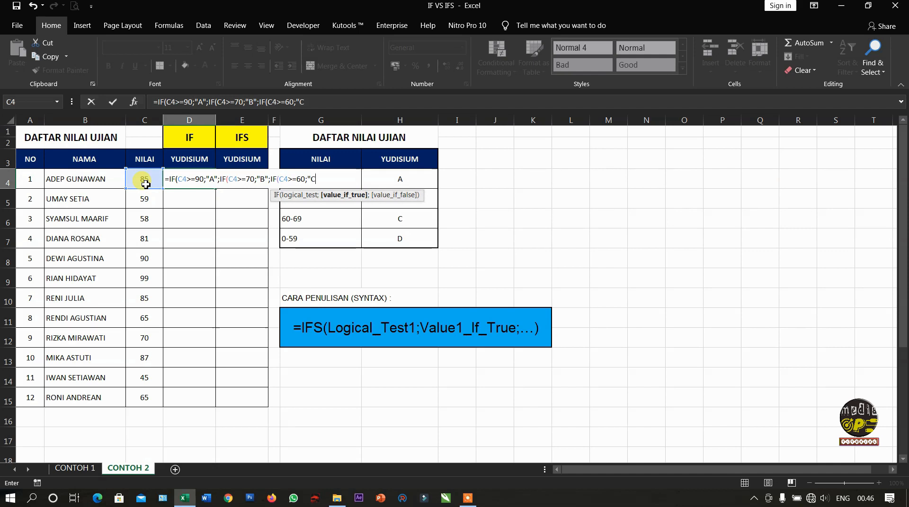
pyautogui.write('";')
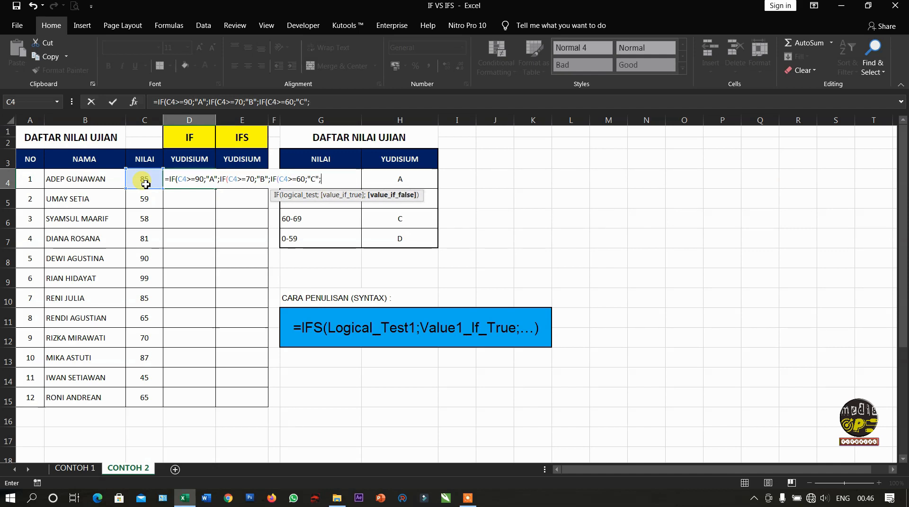
pyautogui.write('"D")))')
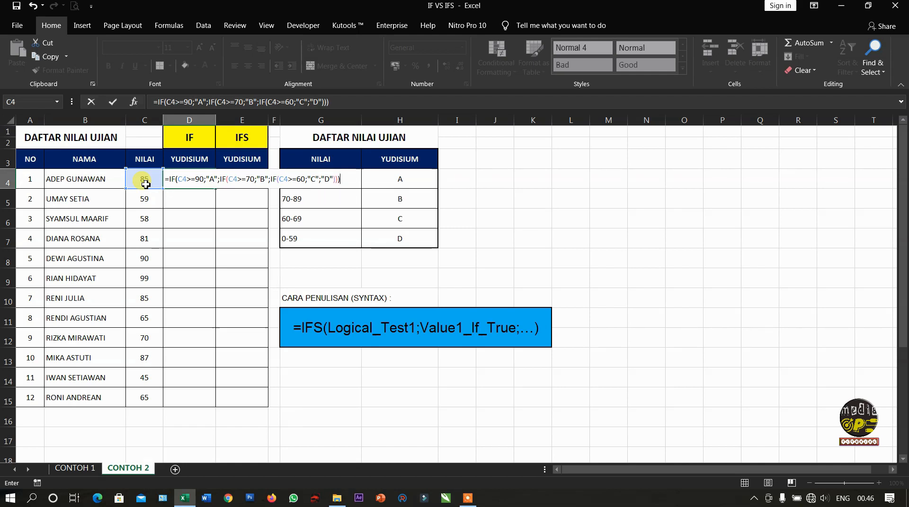
pyautogui.press('Return')
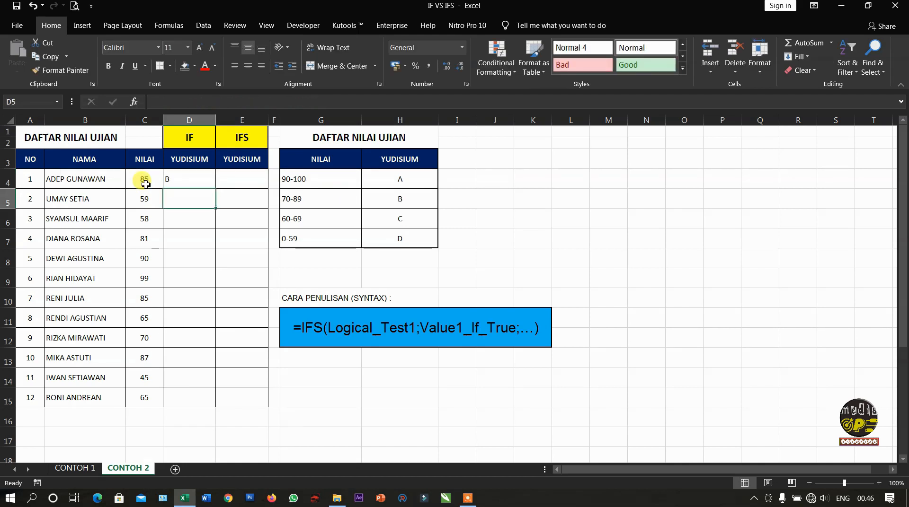
# - Copy the D4 formula down through D15 and check the filled grades against the score range table
pyautogui.click(200, 182)
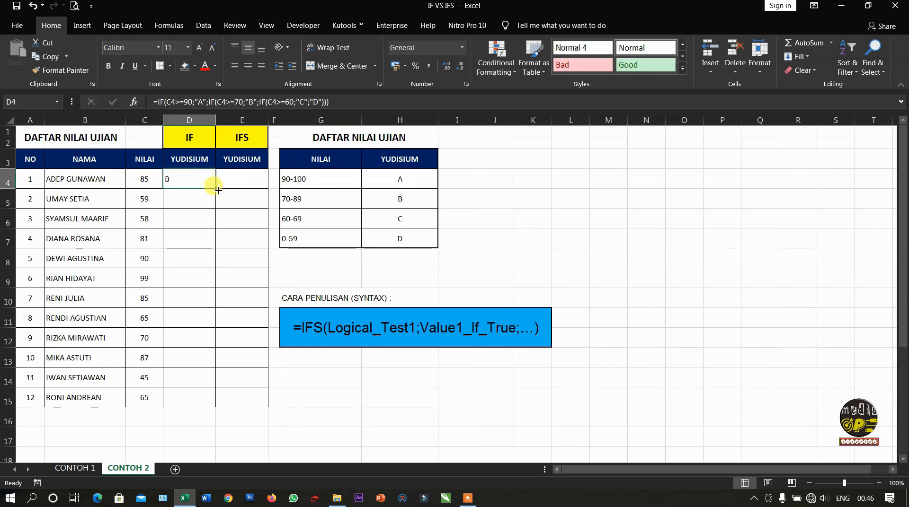
pyautogui.doubleClick(217, 190)
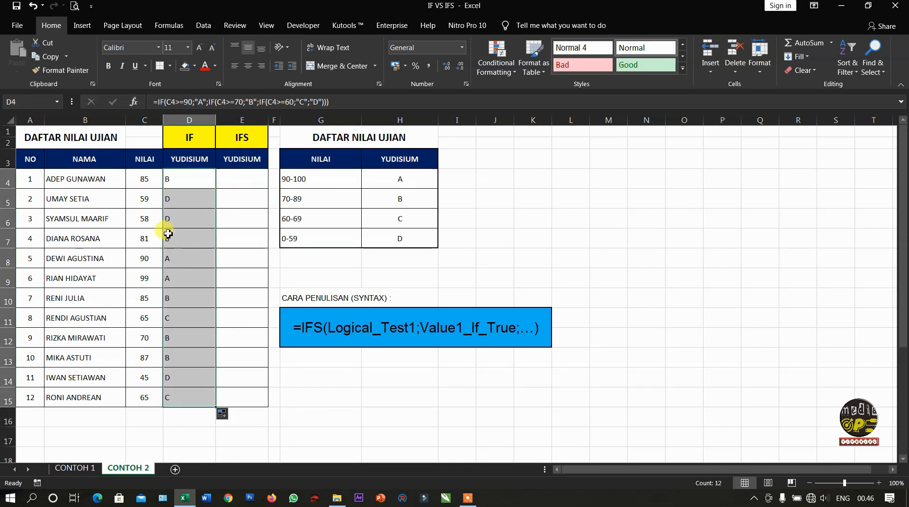
pyautogui.click(172, 219)
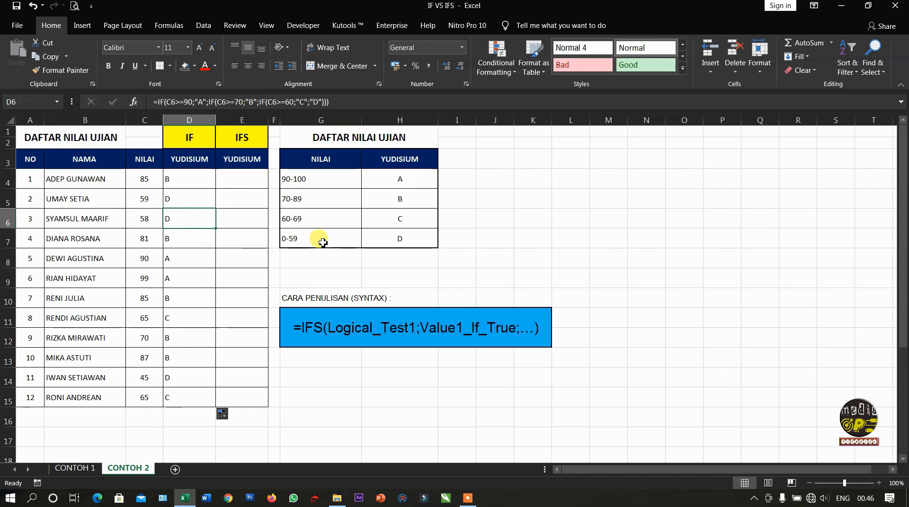
pyautogui.click(189, 260)
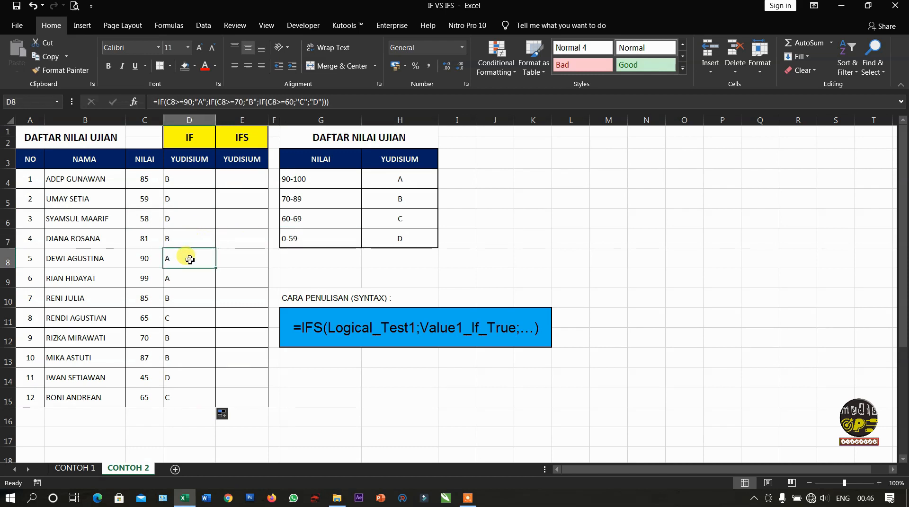
pyautogui.click(195, 297)
pyautogui.click(289, 205)
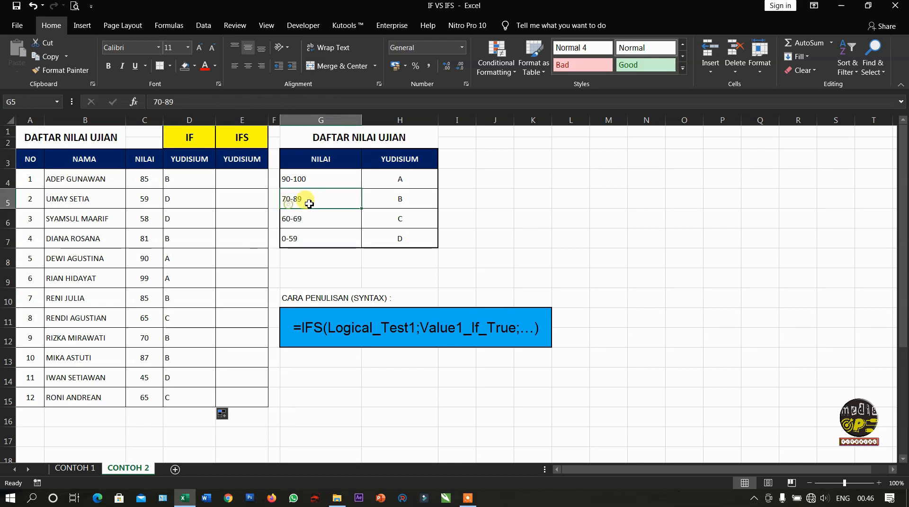
pyautogui.click(178, 298)
# - Start an IFS formula in E4 that returns "A" when C4>=90
pyautogui.click(240, 182)
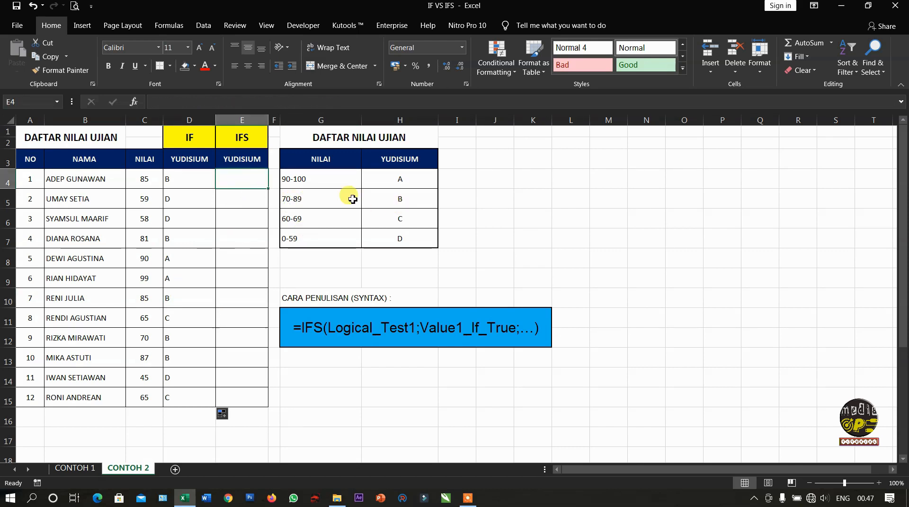
pyautogui.write('=IFS')
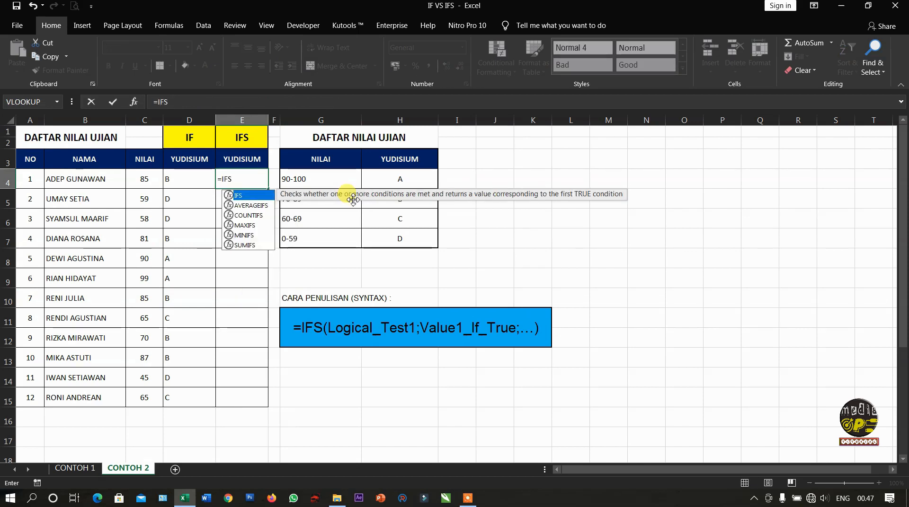
pyautogui.write('(')
pyautogui.click(140, 184)
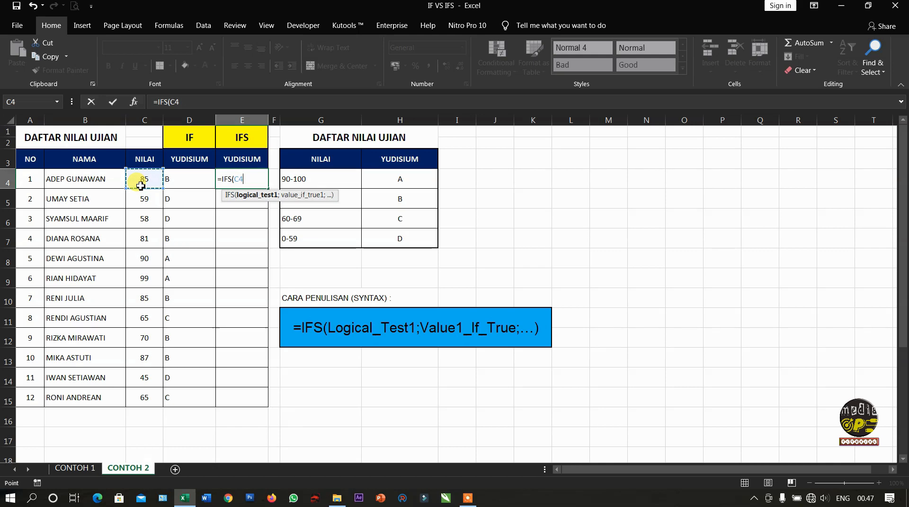
pyautogui.write('>=90;"A')
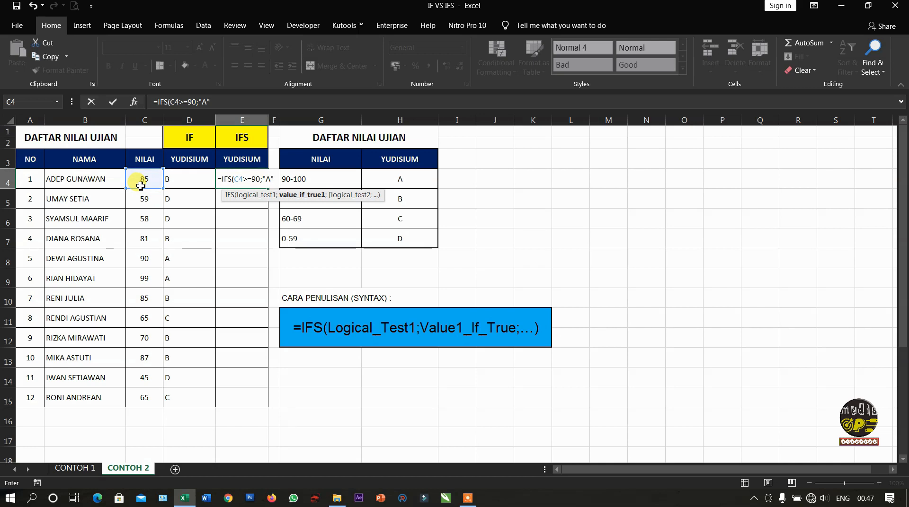
pyautogui.write('";')
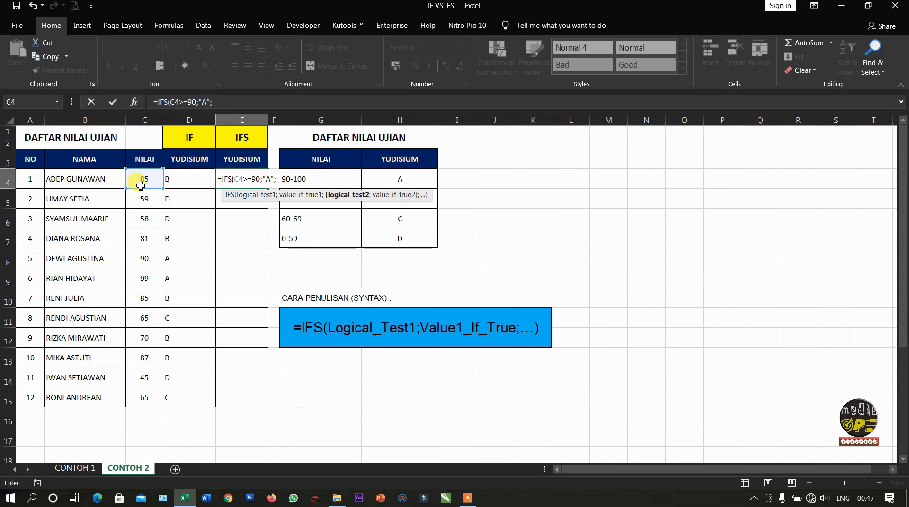
# - Add a second condition to the E4 IFS formula that returns "B" when C4>=70
pyautogui.click(141, 186)
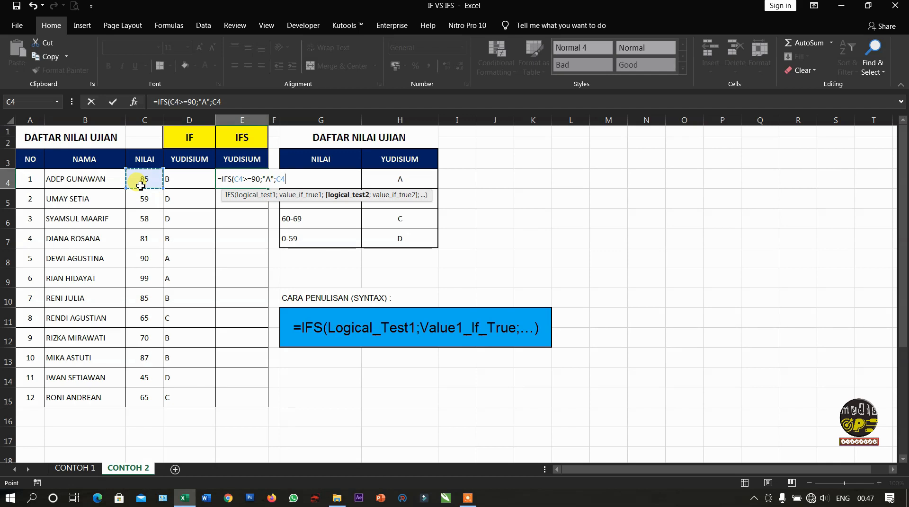
pyautogui.write('>=')
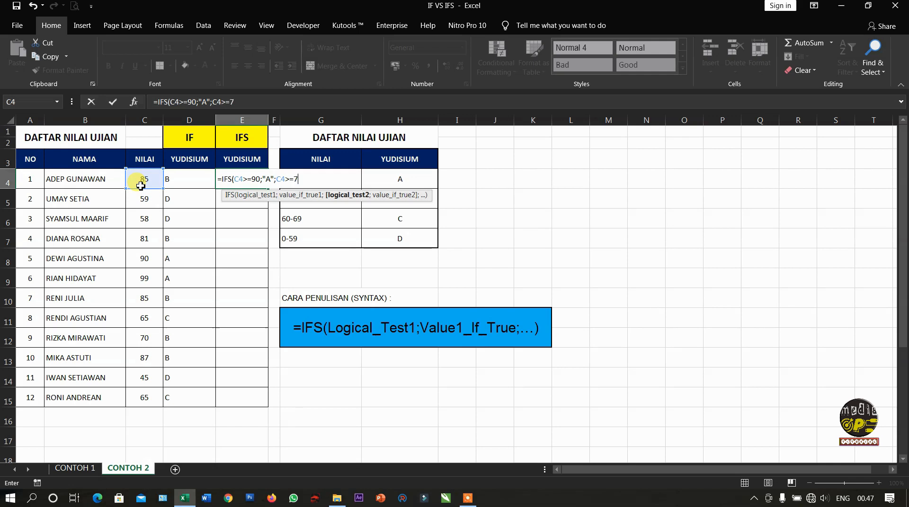
pyautogui.write('70;"B')
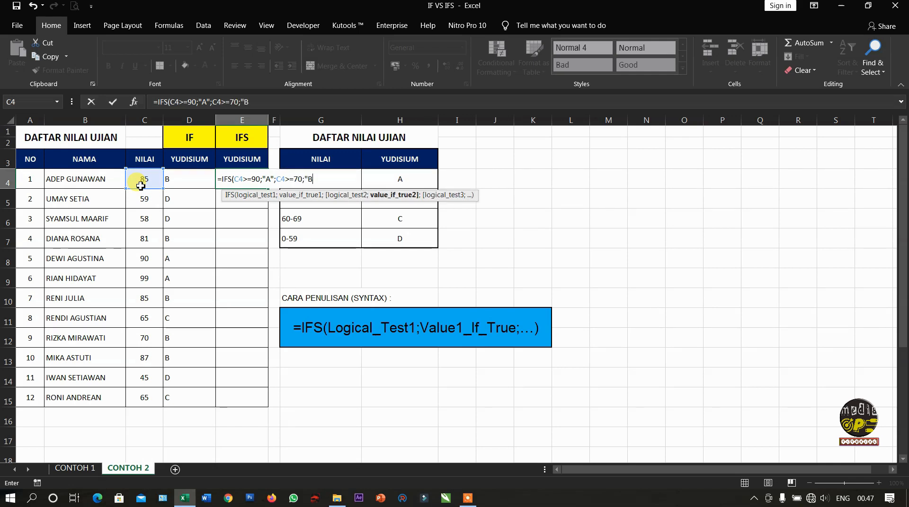
pyautogui.write('";')
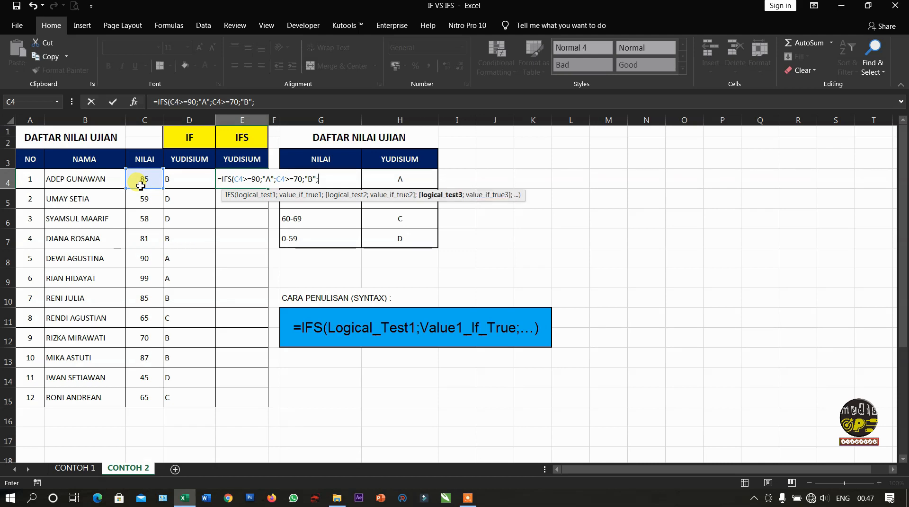
# - Add a third condition to the E4 IFS formula that returns "C" when C4>=60
pyautogui.click(141, 186)
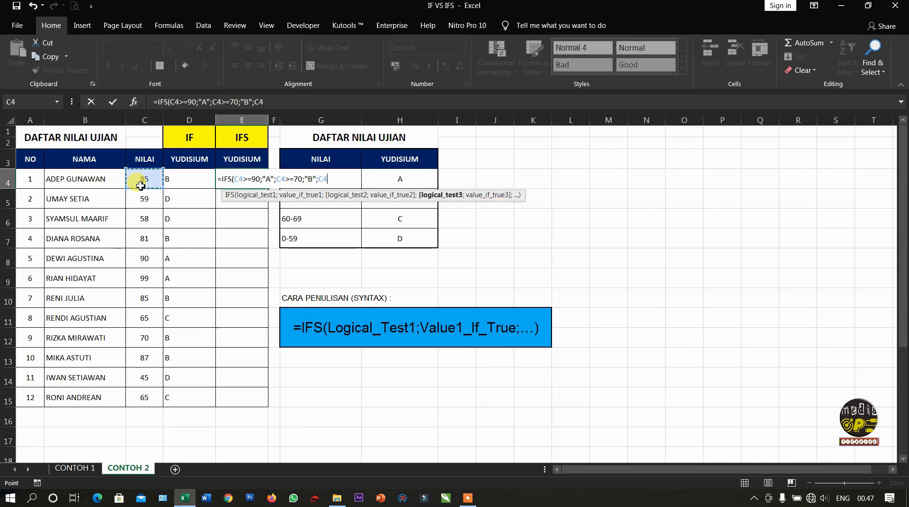
pyautogui.write('>=')
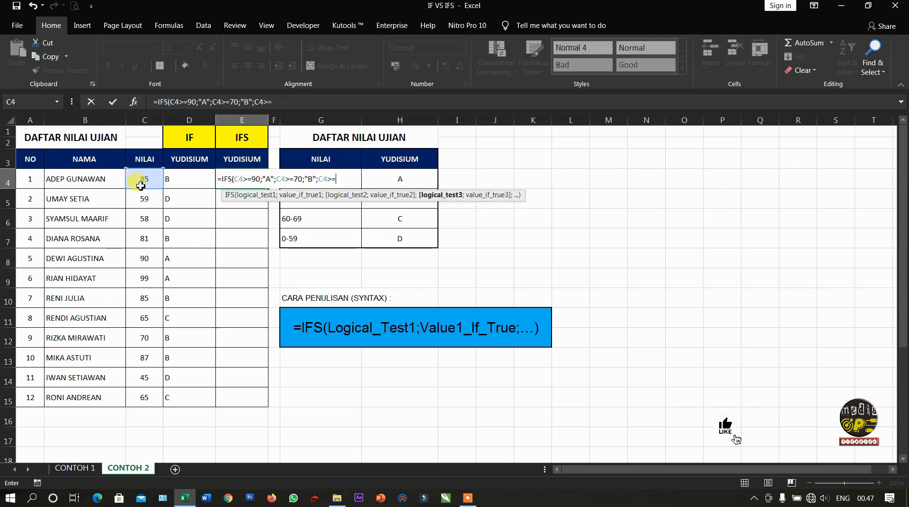
pyautogui.write('60;')
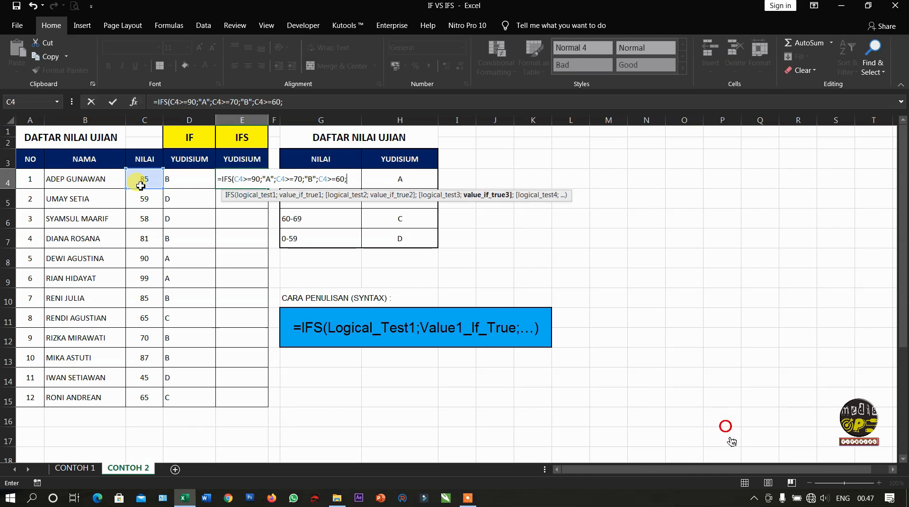
pyautogui.write('"C')
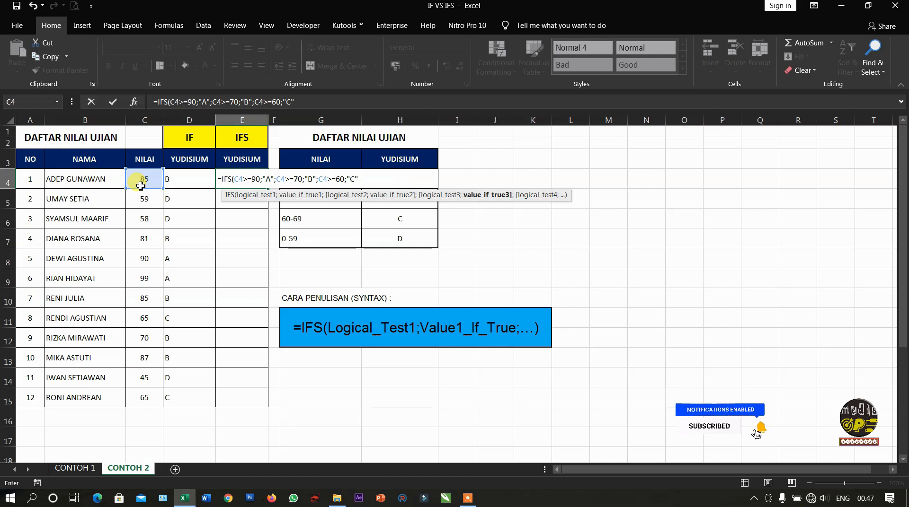
pyautogui.write('";')
# - Complete the E4 IFS formula with TRUE as the final condition, returning "D" for all other scores
pyautogui.write('T')
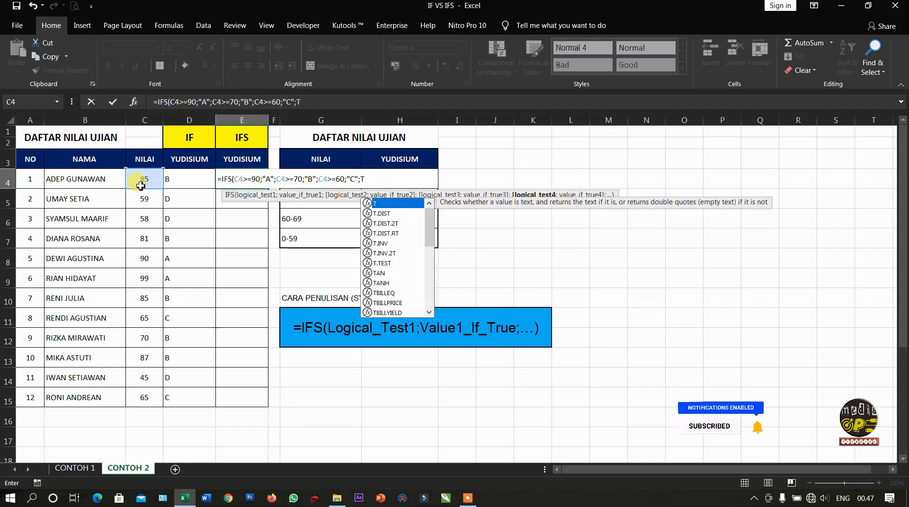
pyautogui.write('RUE')
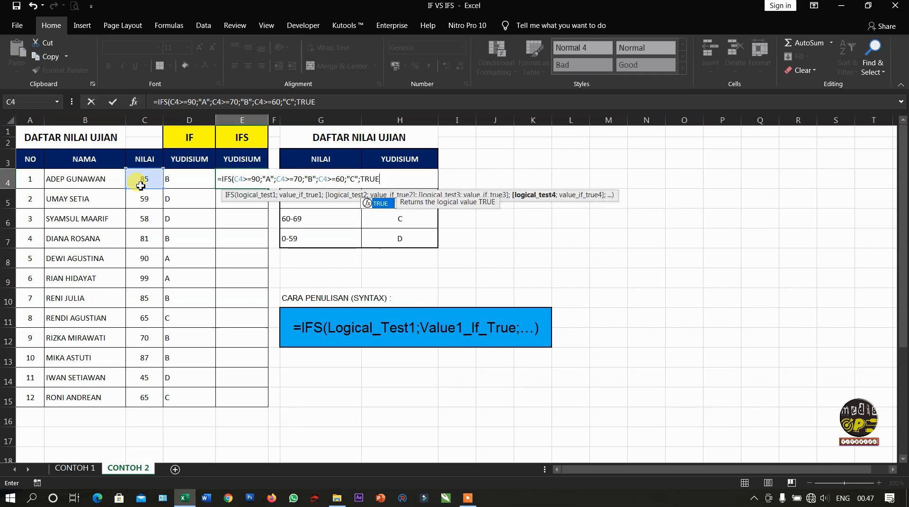
pyautogui.write(';"')
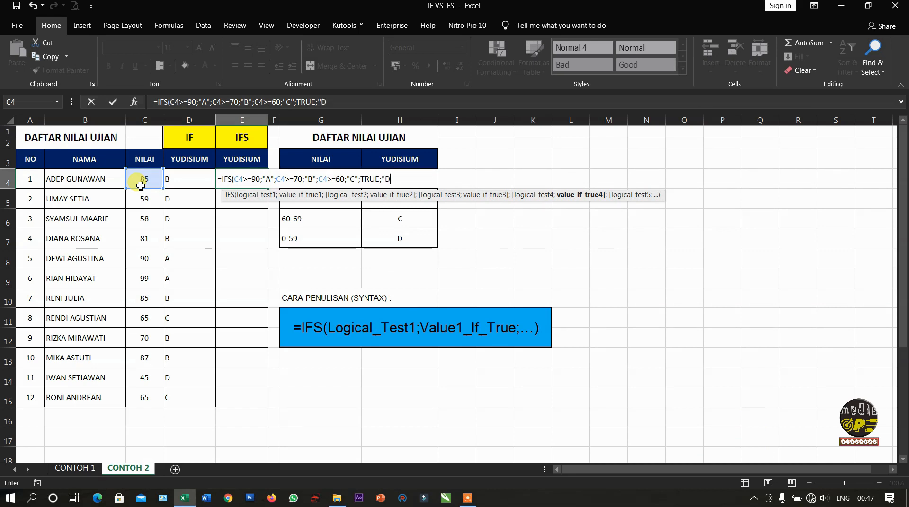
pyautogui.write('D")')
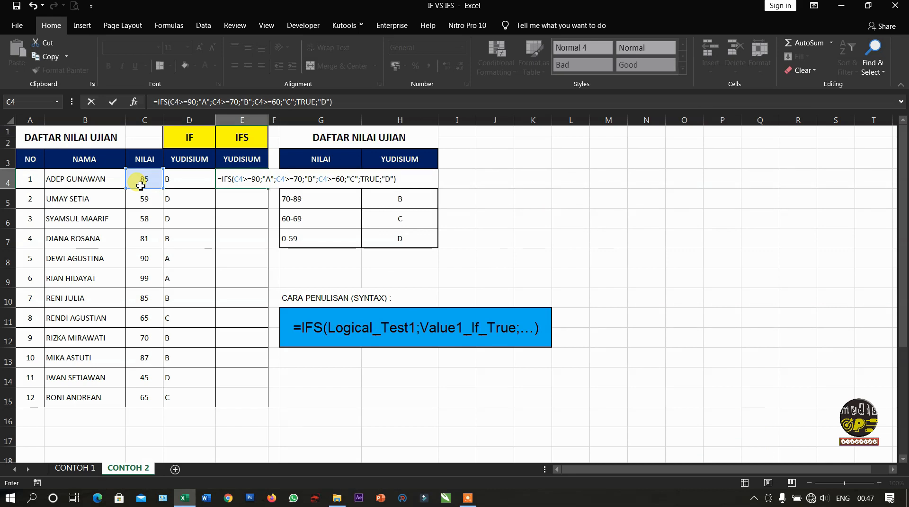
pyautogui.press('Return')
# - Copy the E4 formula down through E15 and compare the IFS grades with the IF grades in column D
pyautogui.click(228, 176)
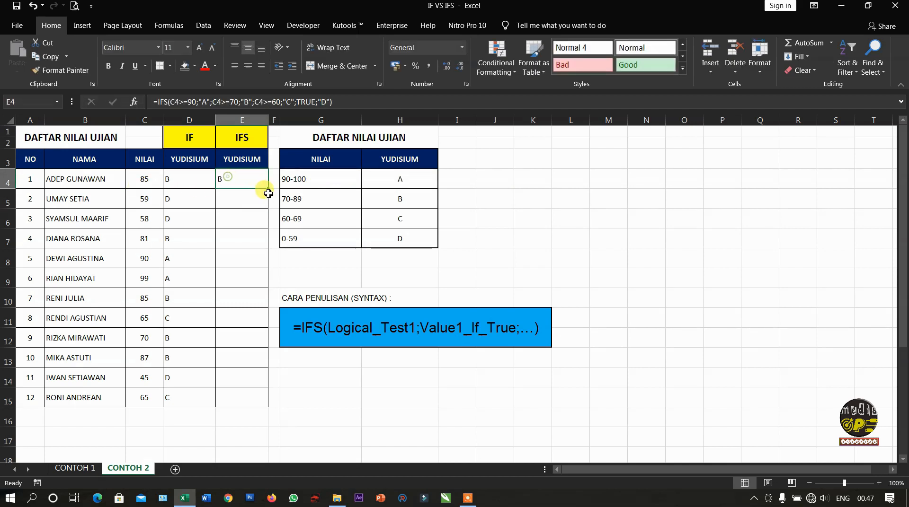
pyautogui.doubleClick(269, 190)
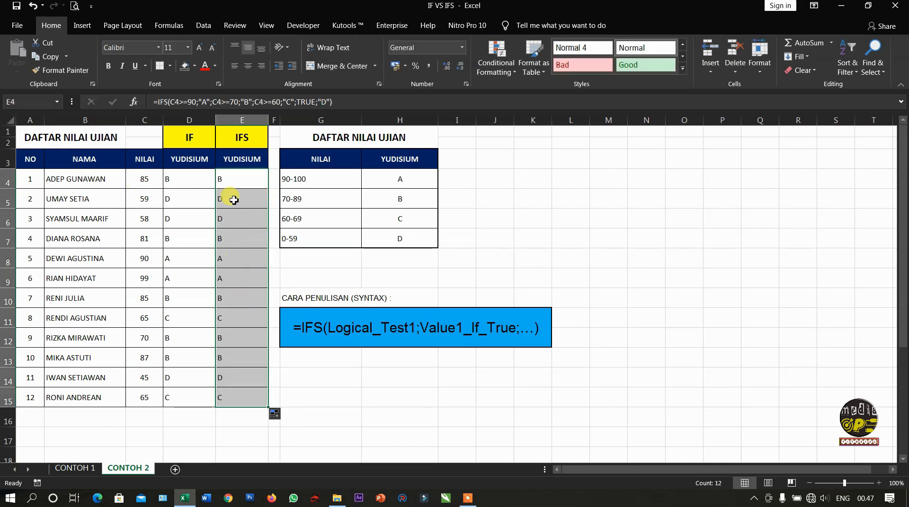
pyautogui.click(233, 182)
pyautogui.moveTo(196, 177); pyautogui.dragTo(234, 244)
pyautogui.moveTo(200, 264); pyautogui.dragTo(237, 276)
pyautogui.moveTo(205, 307); pyautogui.dragTo(232, 312)
pyautogui.click(237, 179)
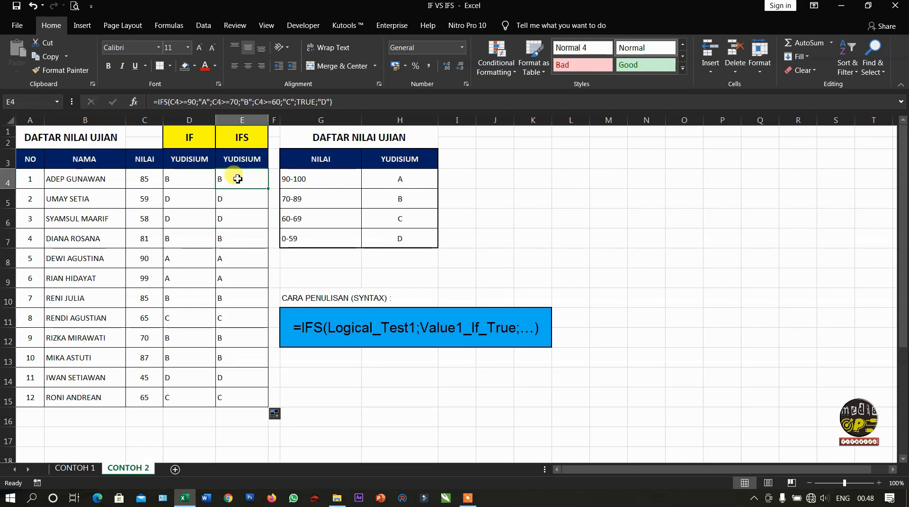